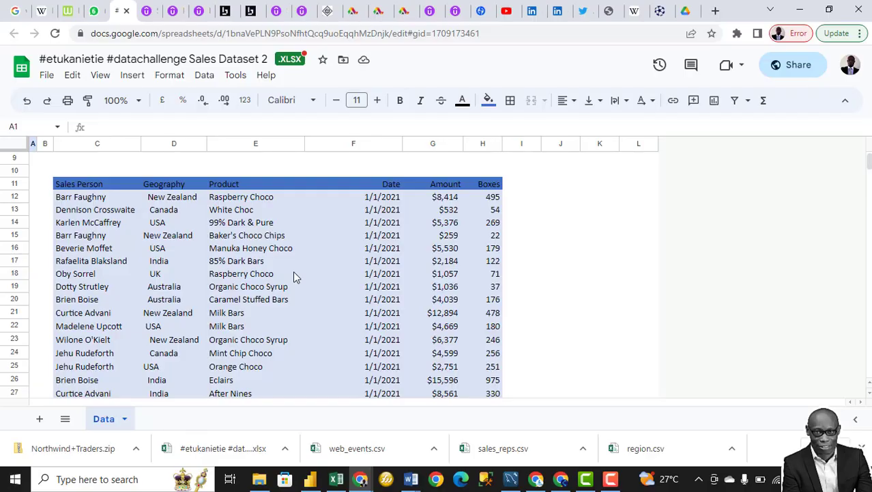
Download the Sales Dataset 2 spreadsheet as a Microsoft Excel (.xlsx) file and show the downloaded file in its folder.
{"action": "scroll", "coordinate": [293, 270], "scroll_direction": "up", "scroll_amount": 3}
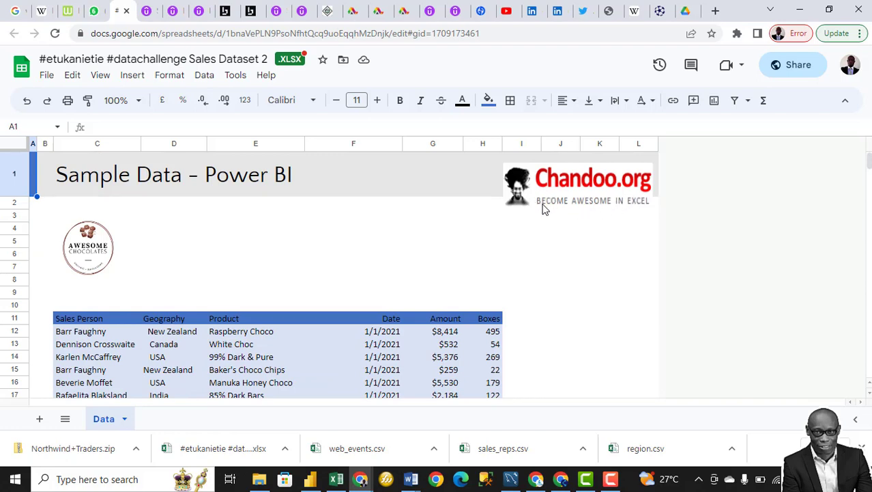
{"action": "scroll", "coordinate": [531, 218], "scroll_direction": "down", "scroll_amount": 2}
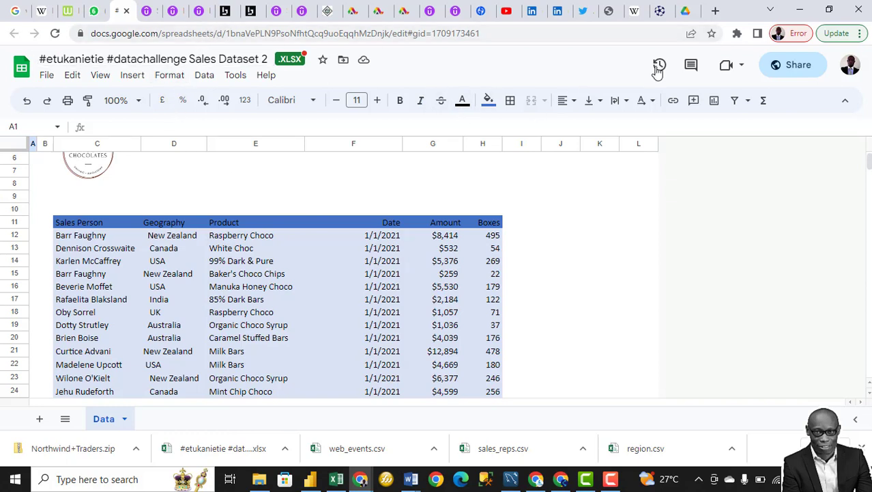
{"action": "scroll", "coordinate": [425, 220], "scroll_direction": "up", "scroll_amount": 3}
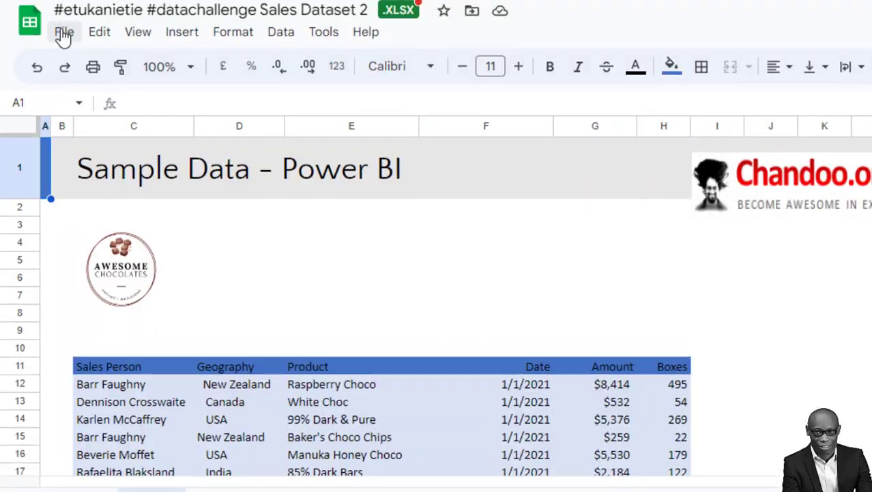
{"action": "left_click", "coordinate": [47, 74]}
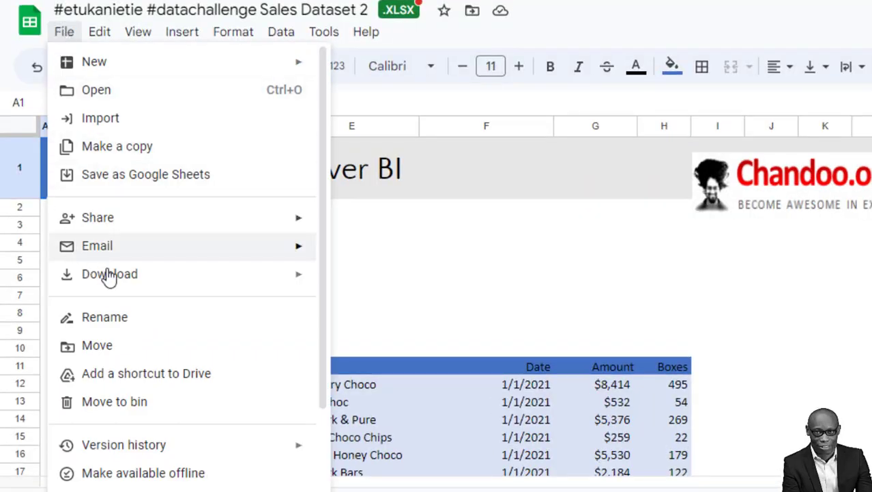
{"action": "mouse_move", "coordinate": [136, 275]}
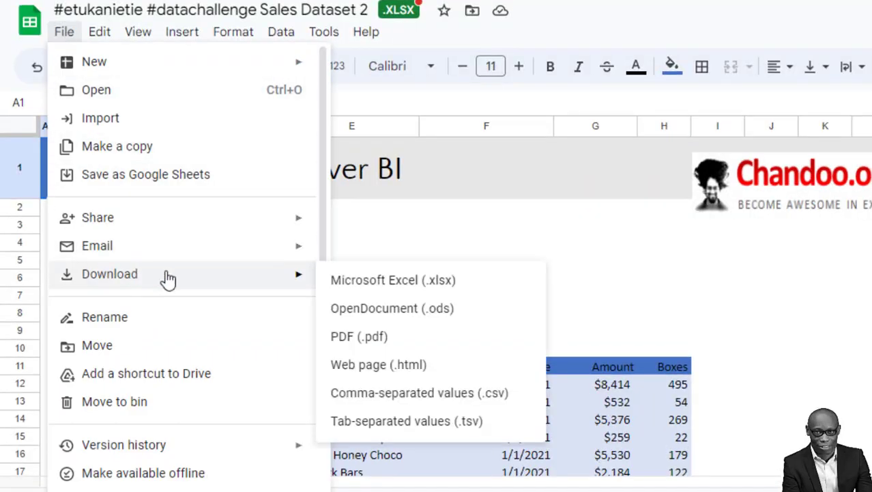
{"action": "left_click", "coordinate": [417, 286]}
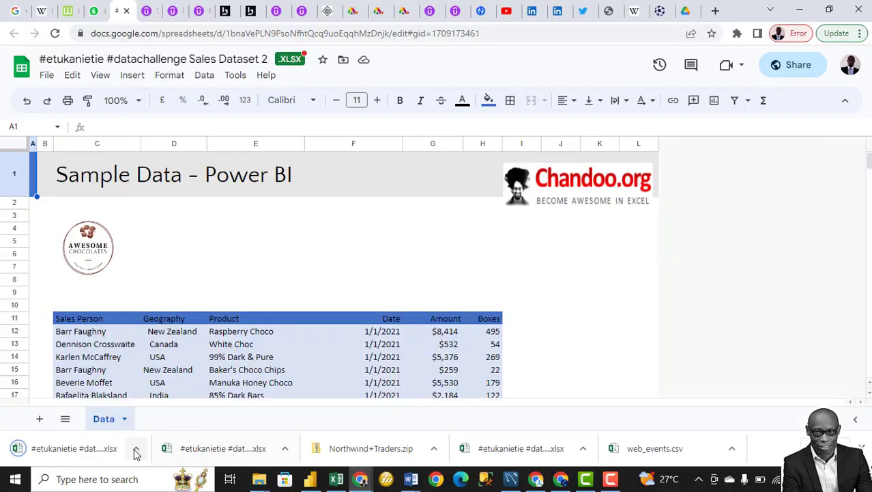
{"action": "left_click", "coordinate": [136, 448]}
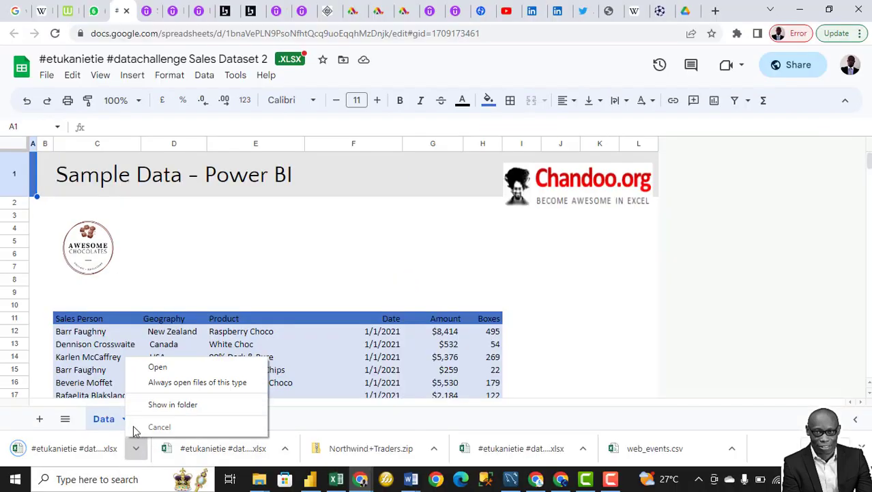
{"action": "left_click", "coordinate": [178, 404]}
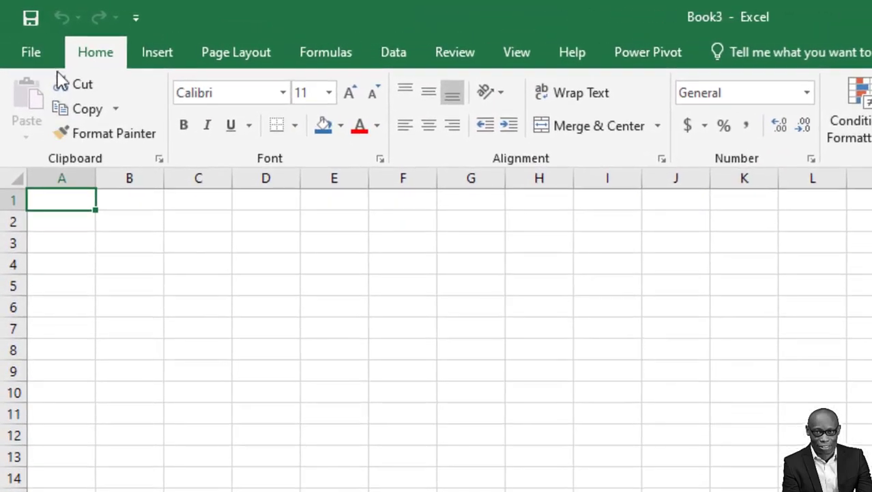
Switch to the blank Excel workbook and import the downloaded Sales Dataset 2 workbook from the Downloads folder as a data source.
{"action": "left_click", "coordinate": [394, 54]}
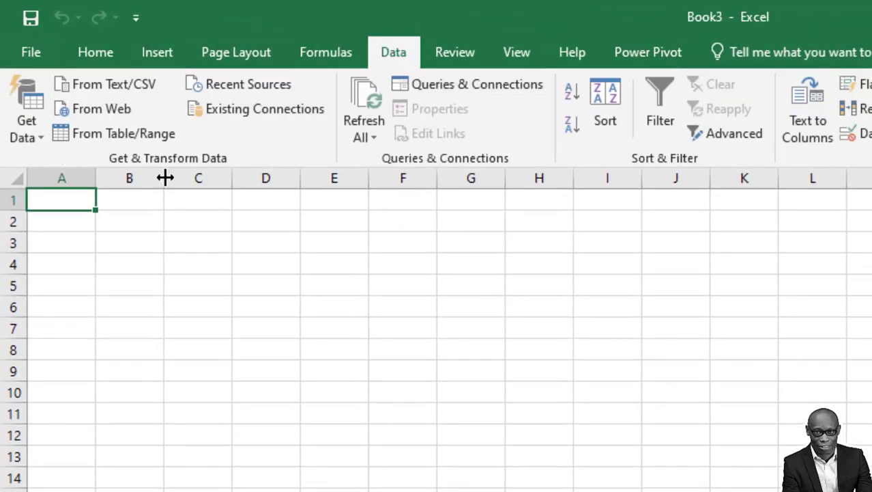
{"action": "left_click", "coordinate": [39, 135]}
{"action": "mouse_move", "coordinate": [123, 171]}
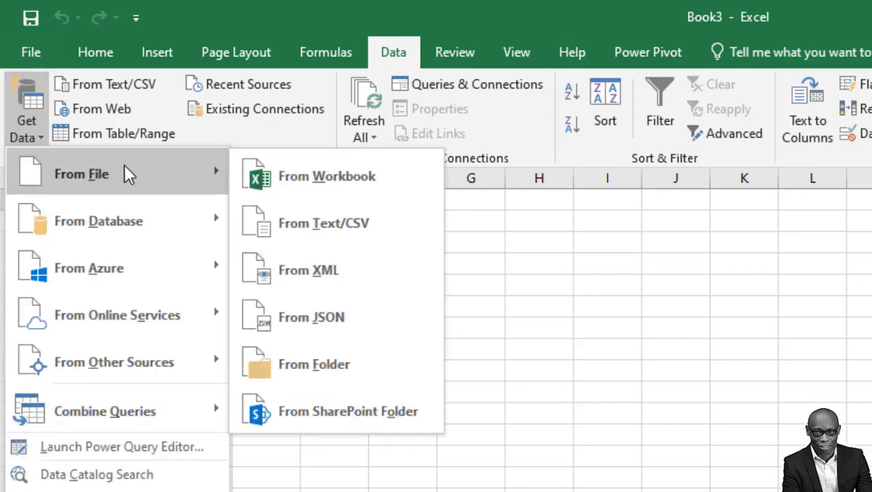
{"action": "left_click", "coordinate": [362, 188]}
{"action": "left_click", "coordinate": [404, 145]}
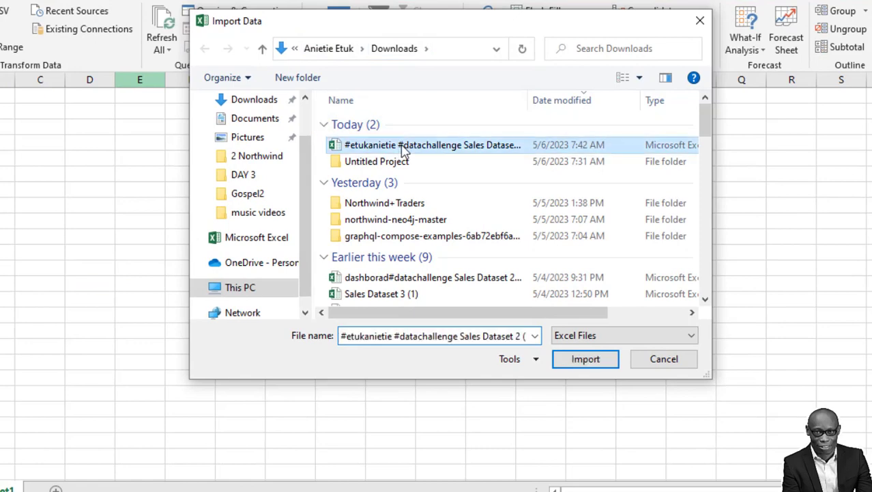
{"action": "left_click", "coordinate": [585, 359]}
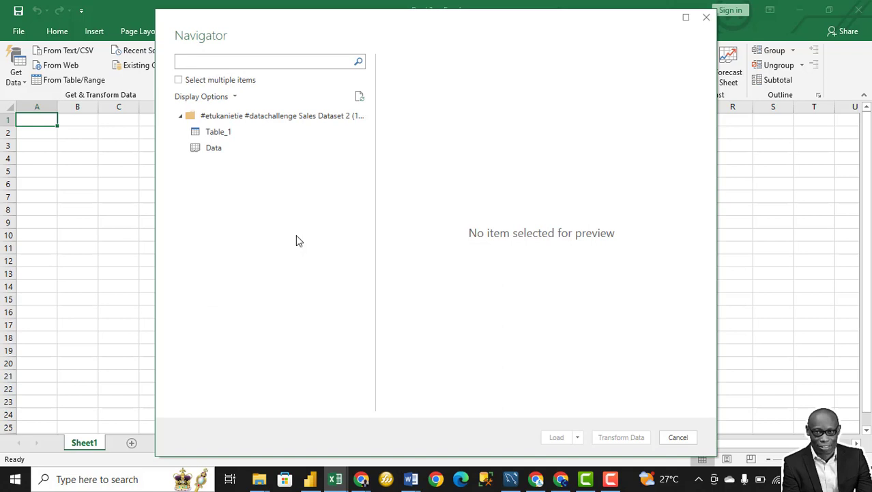
Preview Table_1 from the imported workbook and open it for transformation in the Power Query Editor.
{"action": "left_click", "coordinate": [263, 132]}
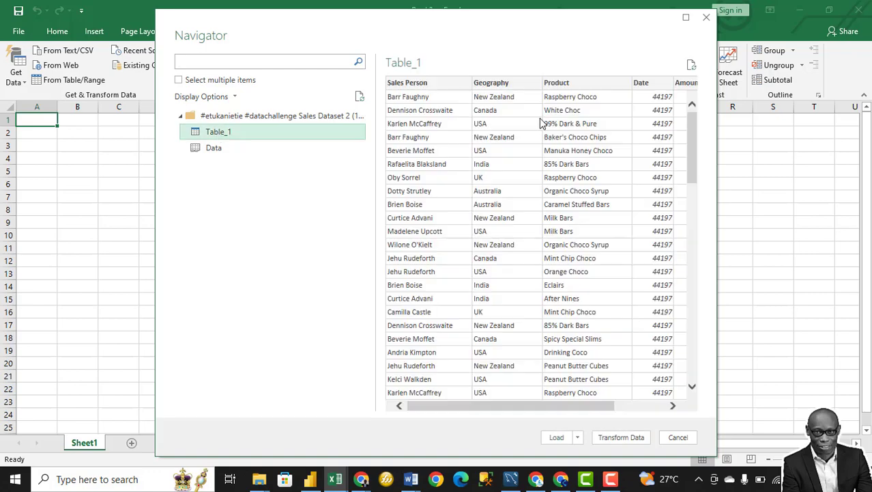
{"action": "mouse_move", "coordinate": [462, 407]}
{"action": "left_mouse_down"}
{"action": "mouse_move", "coordinate": [559, 406]}
{"action": "mouse_move", "coordinate": [464, 407]}
{"action": "left_mouse_up"}
{"action": "left_click", "coordinate": [618, 437]}
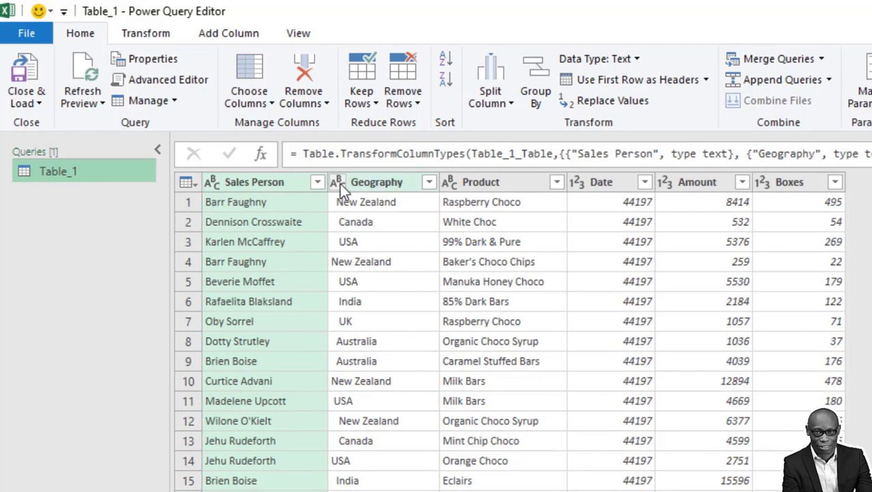
Change the Date column's data type to Date, replacing the current type conversion.
{"action": "left_click", "coordinate": [576, 183]}
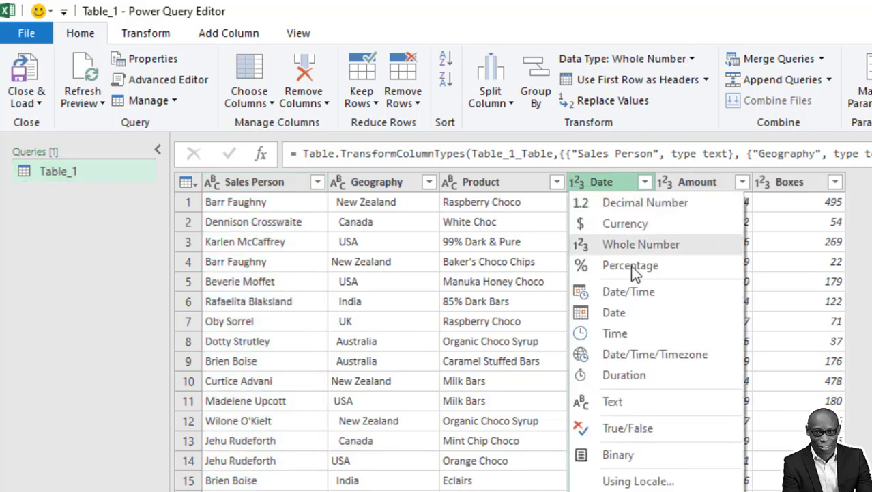
{"action": "left_click", "coordinate": [621, 313]}
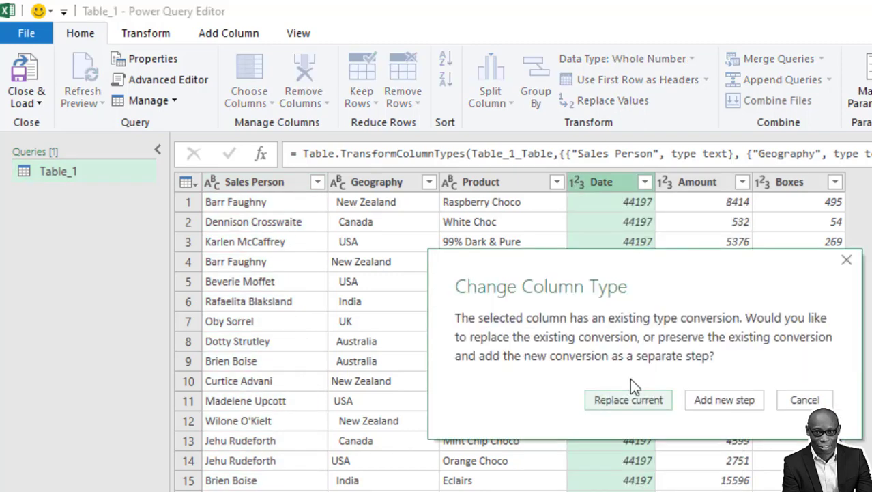
{"action": "left_click", "coordinate": [620, 401]}
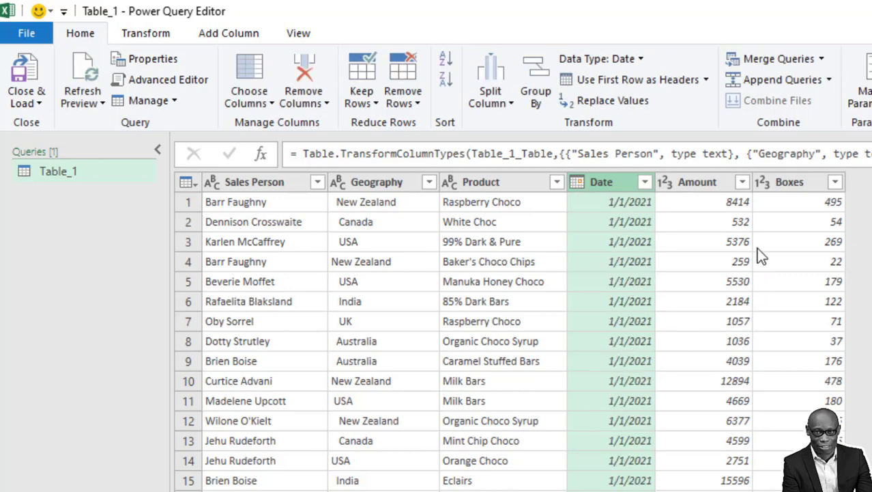
Change the Amount column's data type to Currency, replacing the current type conversion.
{"action": "left_click", "coordinate": [662, 181]}
{"action": "left_click", "coordinate": [661, 180]}
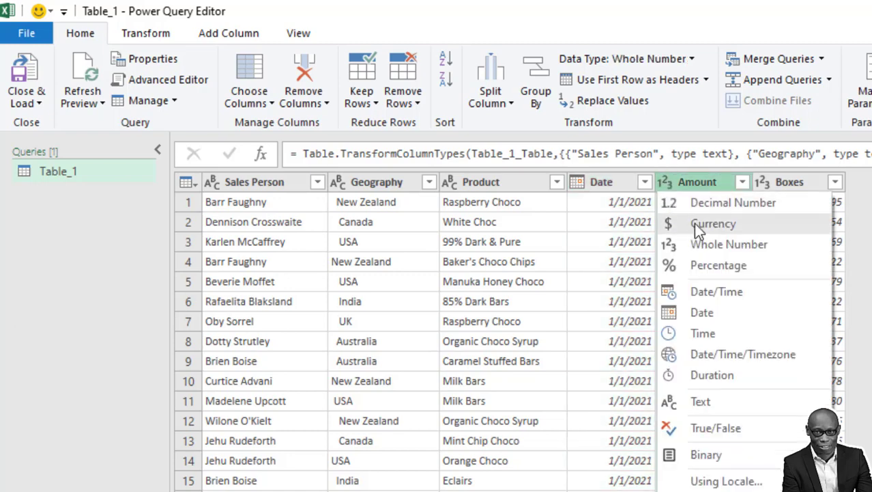
{"action": "left_click", "coordinate": [694, 222]}
{"action": "left_click", "coordinate": [624, 400]}
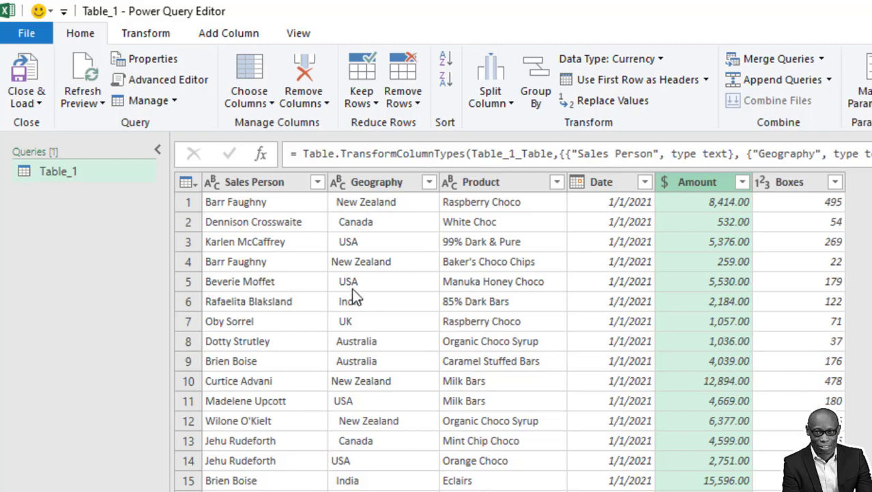
Count the values in the Sales Person column and delete the Calculated Count step to restore the table.
{"action": "left_click", "coordinate": [271, 225]}
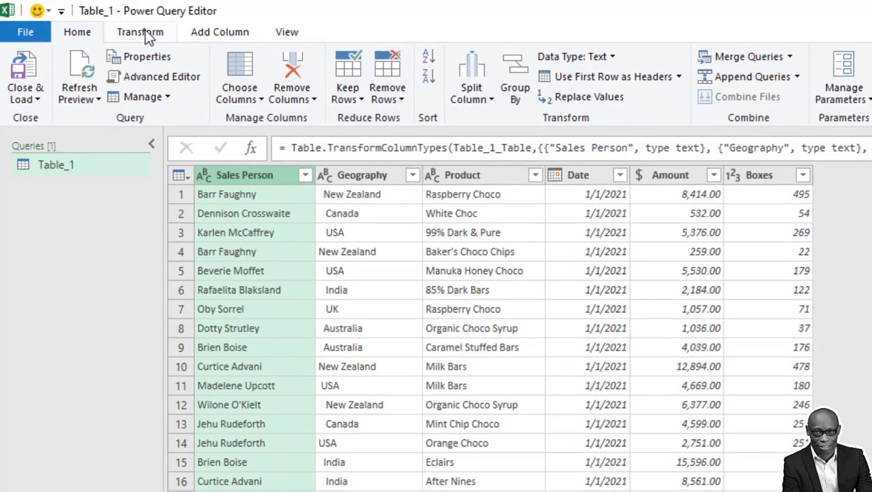
{"action": "left_click", "coordinate": [149, 37]}
{"action": "left_click", "coordinate": [731, 87]}
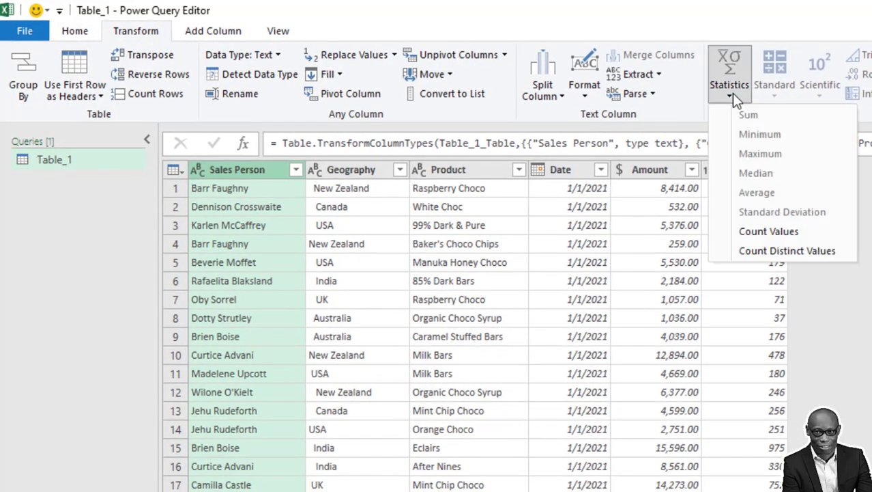
{"action": "left_click", "coordinate": [773, 231]}
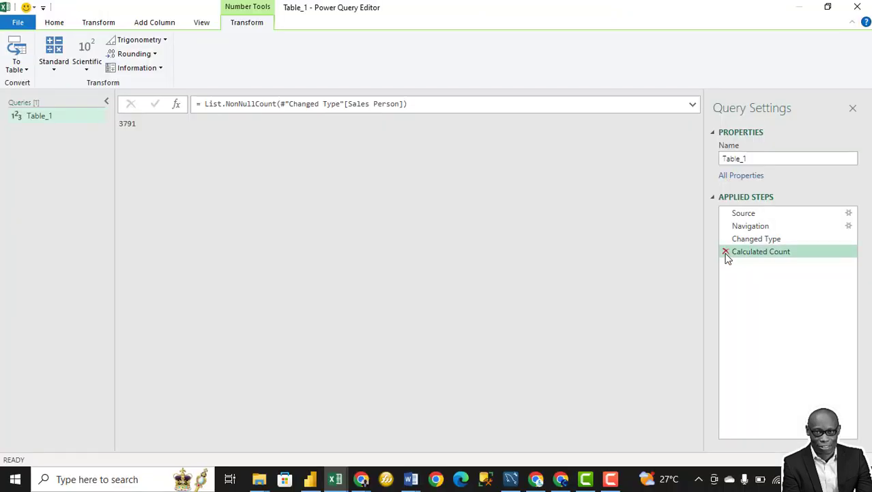
{"action": "left_click", "coordinate": [725, 250]}
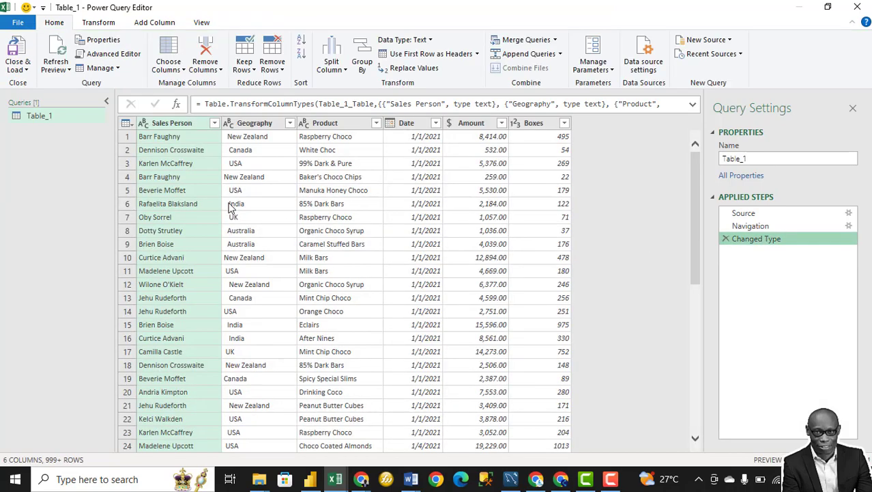
Load the complete list of Sales Person filter values and filter the column to only the name ending in an asterisk.
{"action": "left_click", "coordinate": [215, 123]}
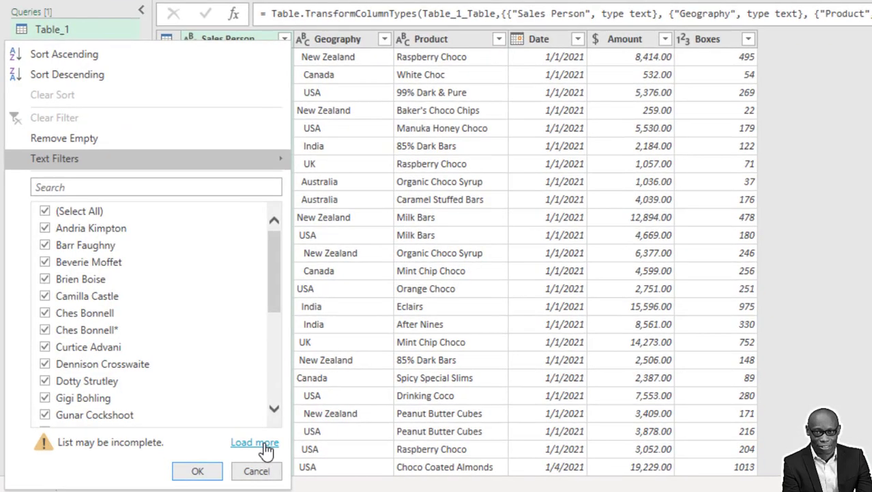
{"action": "left_click", "coordinate": [191, 426]}
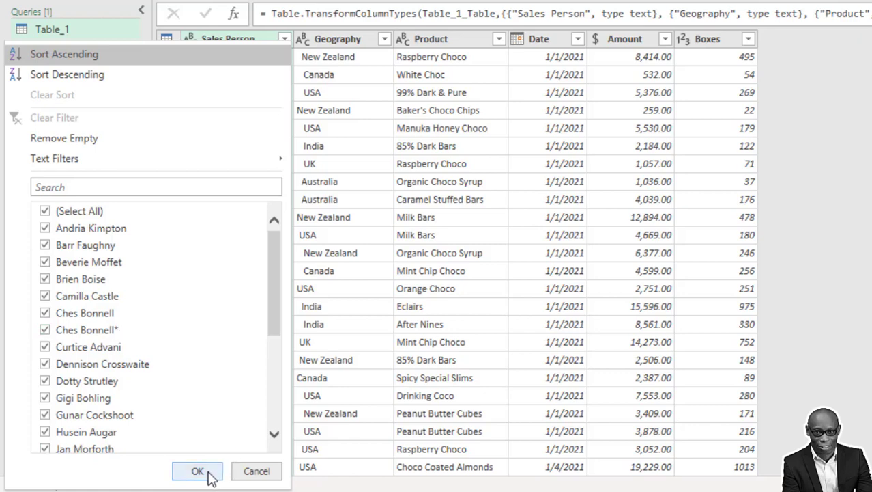
{"action": "left_click", "coordinate": [45, 212]}
{"action": "left_click", "coordinate": [45, 330]}
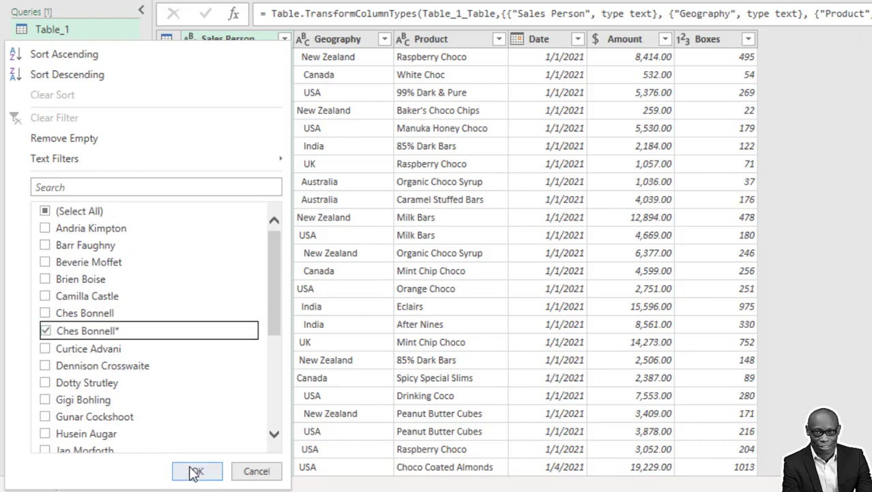
{"action": "left_click", "coordinate": [196, 471]}
Copy the sales person name with the asterisk from the filtered row and delete the Filtered Rows step.
{"action": "left_click", "coordinate": [222, 62]}
{"action": "right_click", "coordinate": [222, 60]}
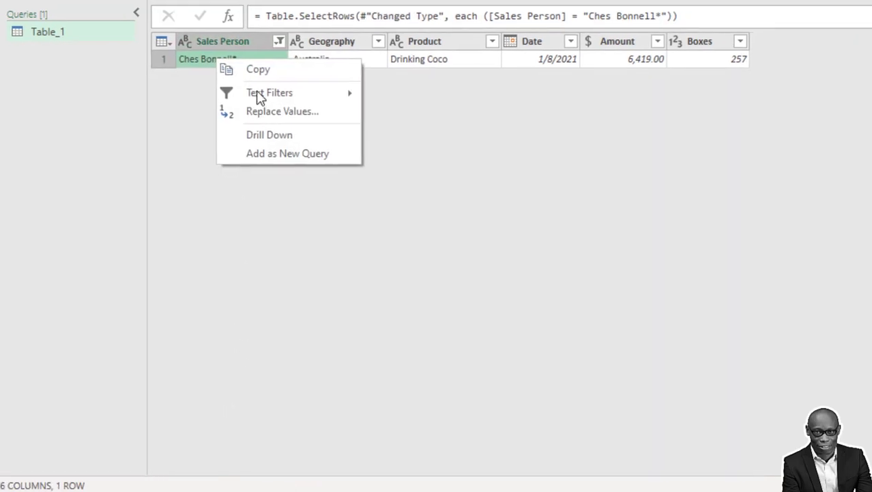
{"action": "left_click", "coordinate": [258, 69]}
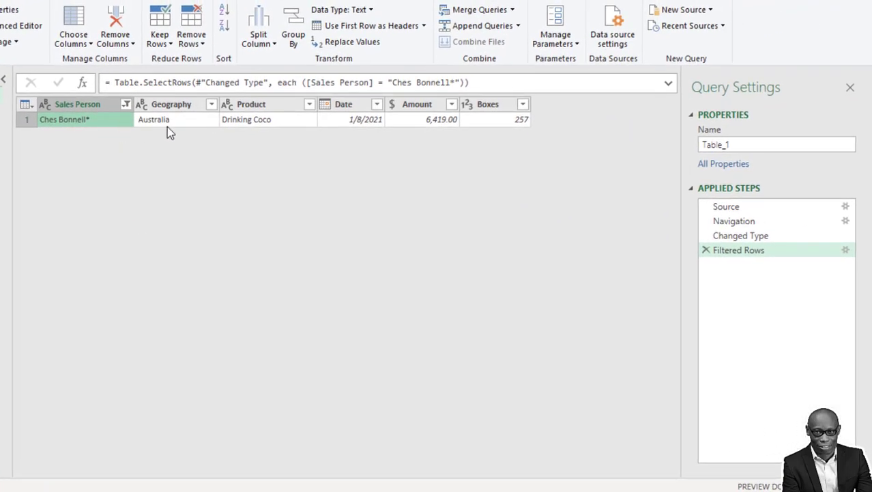
{"action": "left_click", "coordinate": [706, 250]}
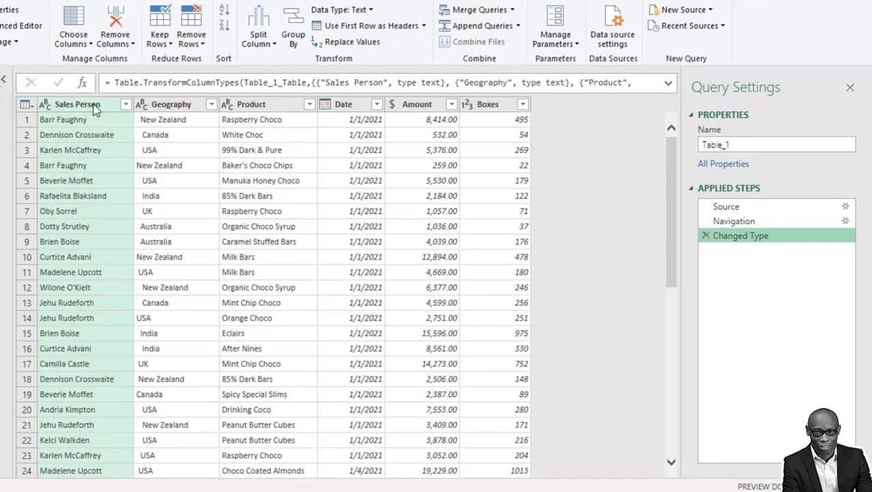
Replace the asterisk-marked name in the Sales Person column with the same name without the asterisk.
{"action": "right_click", "coordinate": [95, 109]}
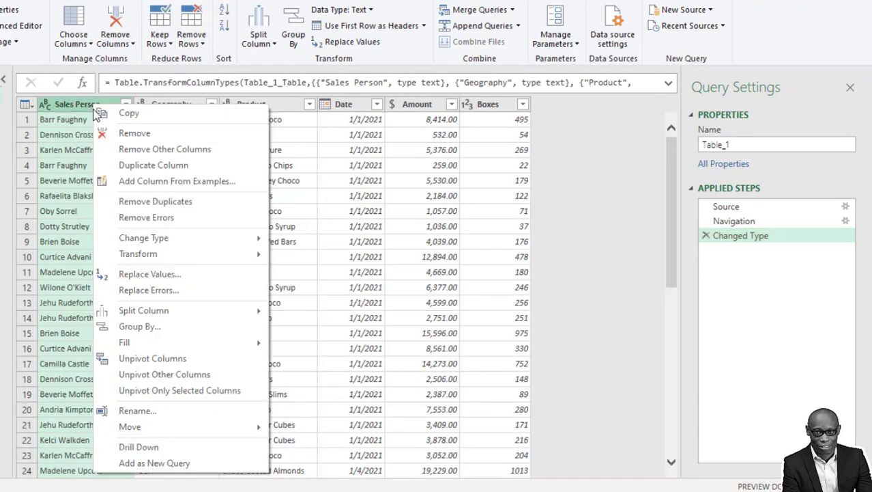
{"action": "left_click", "coordinate": [153, 275]}
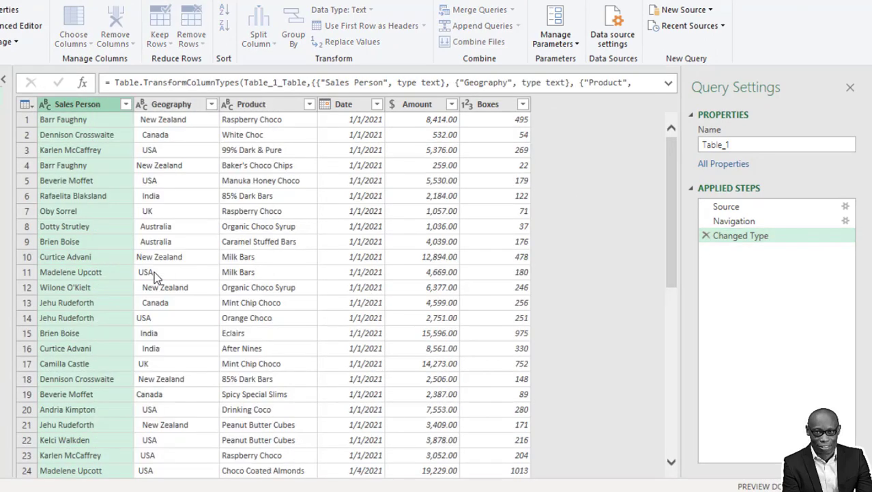
{"action": "type", "text": "Ches Bonnell*"}
{"action": "left_click", "coordinate": [183, 240]}
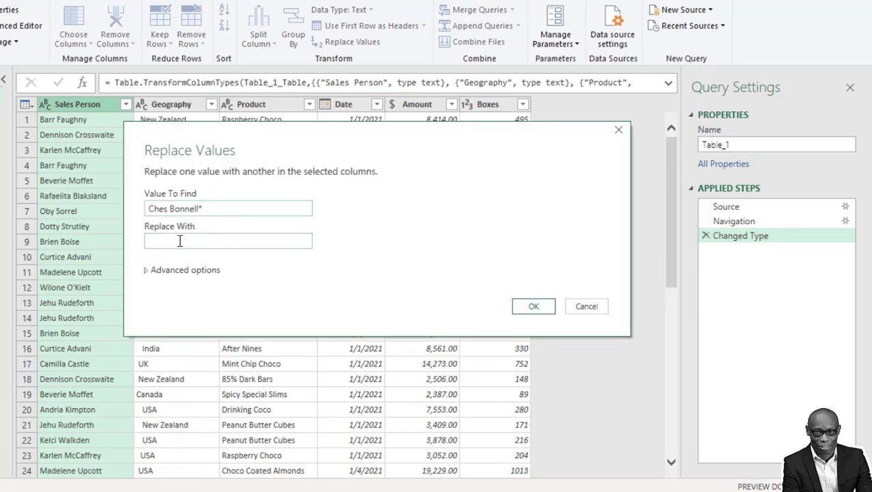
{"action": "type", "text": "Ches Bonnell*"}
{"action": "key", "text": "BackSpace"}
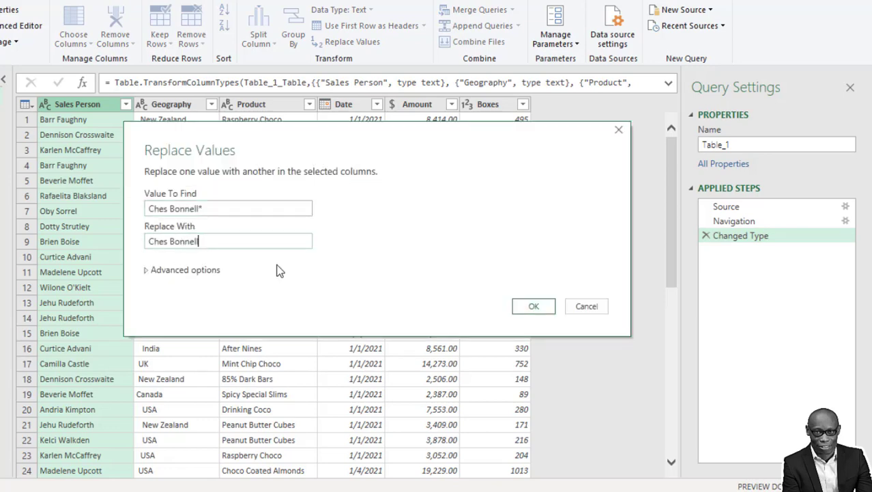
{"action": "left_click", "coordinate": [534, 306]}
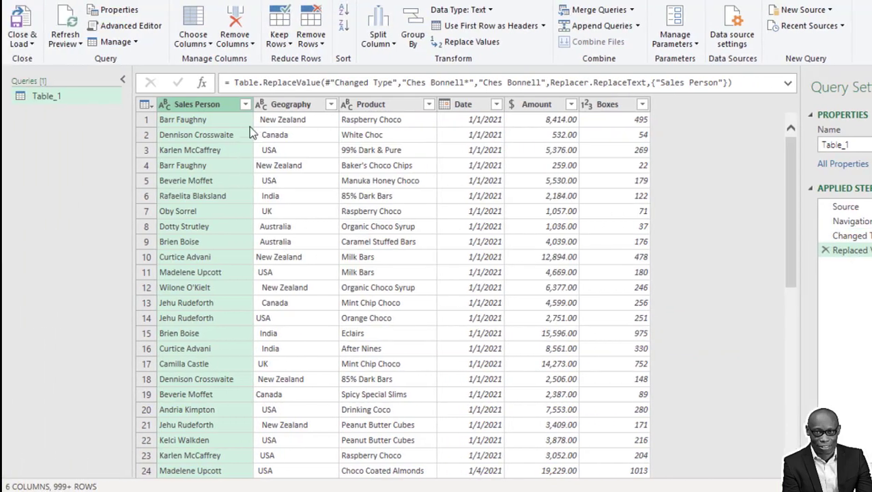
Load the complete list of Sales Person filter values and check it for remaining inconsistent names.
{"action": "left_click", "coordinate": [178, 104]}
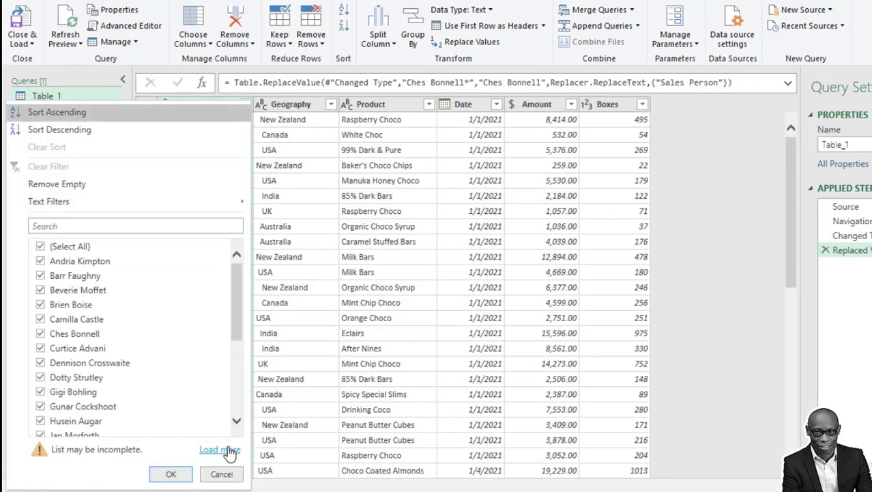
{"action": "left_click", "coordinate": [225, 449]}
{"action": "scroll", "coordinate": [165, 307], "scroll_direction": "down", "scroll_amount": 3}
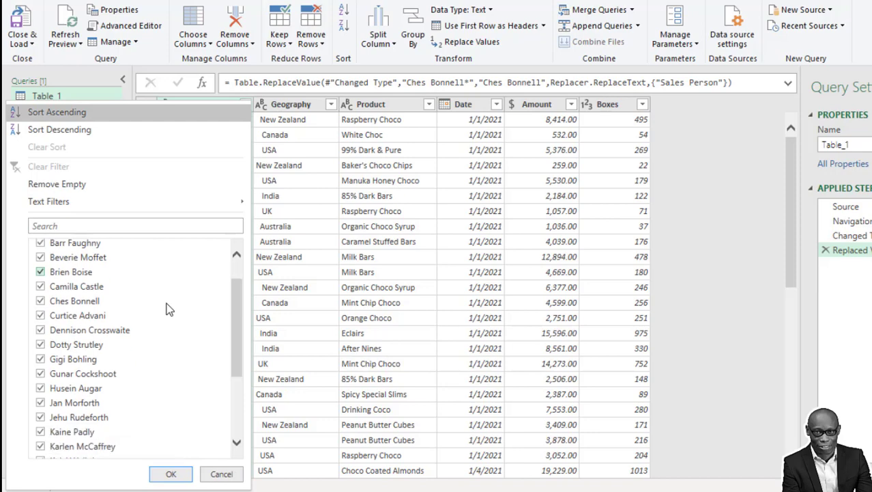
{"action": "scroll", "coordinate": [168, 309], "scroll_direction": "down", "scroll_amount": 2}
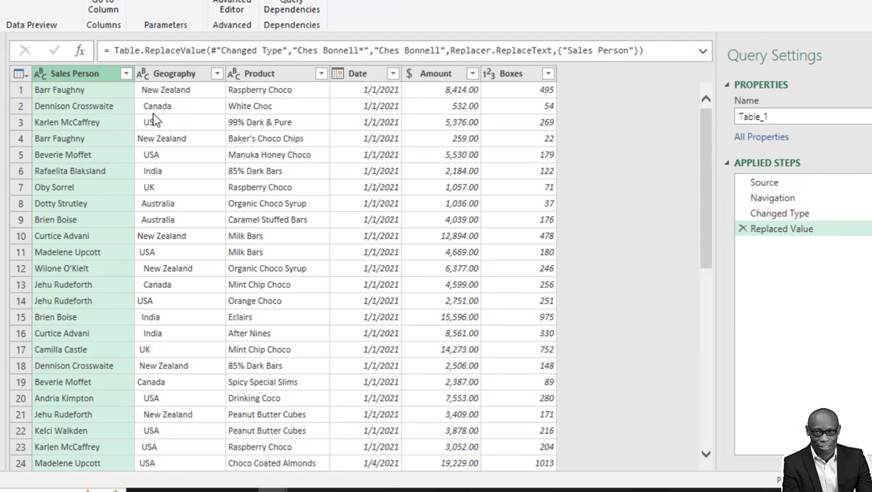
Trim the text in the Geography column and convert it to uppercase.
{"action": "right_click", "coordinate": [163, 74]}
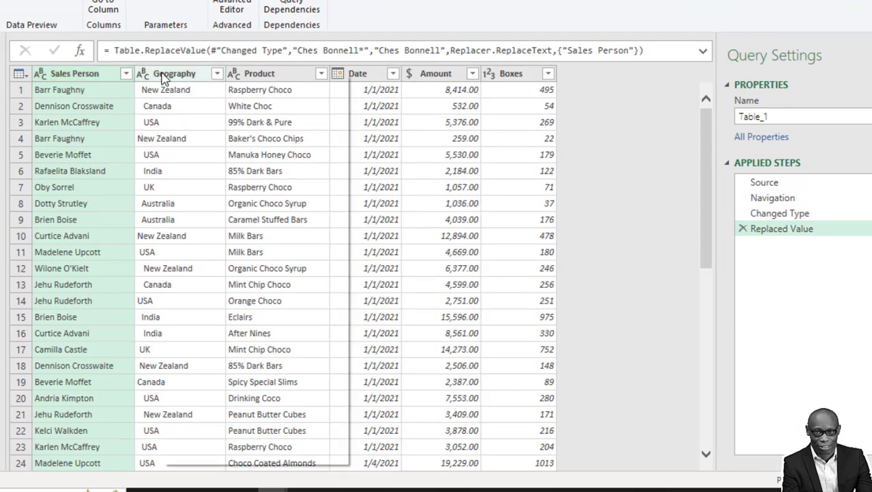
{"action": "mouse_move", "coordinate": [249, 233]}
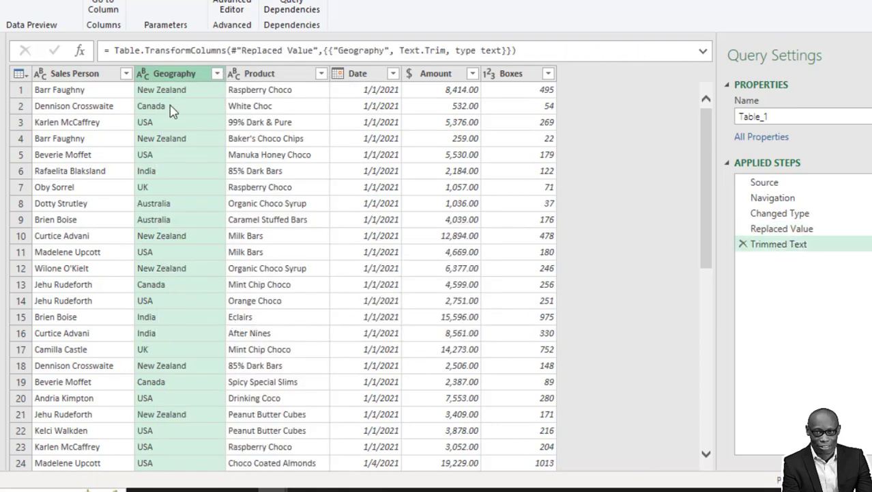
{"action": "right_click", "coordinate": [167, 77]}
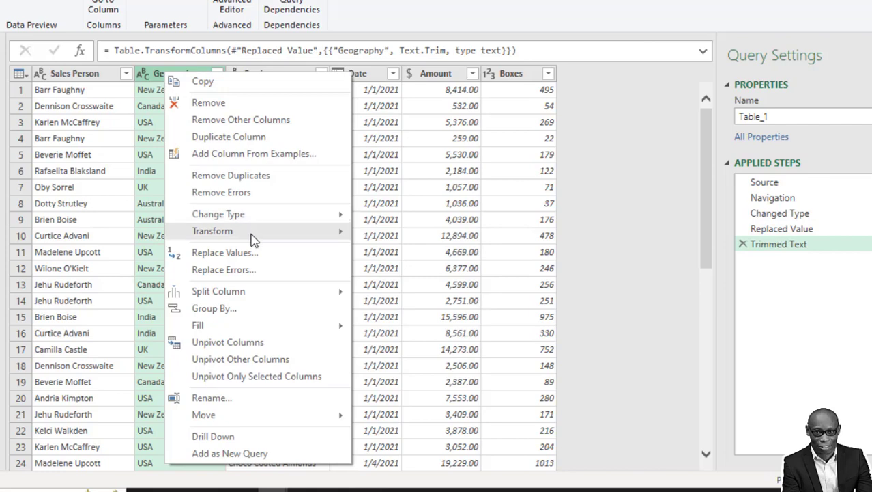
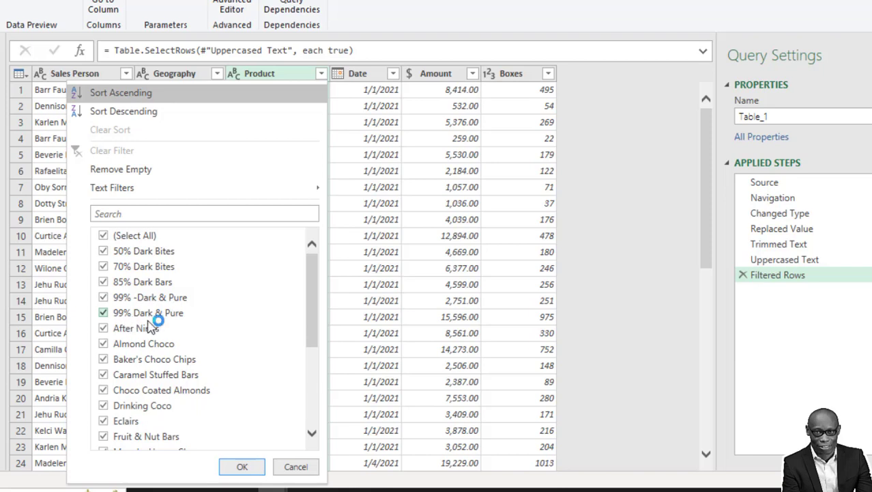
Filter the Product column to only "99% -Dark & Pure".
{"action": "left_click", "coordinate": [103, 236]}
{"action": "left_click", "coordinate": [103, 298]}
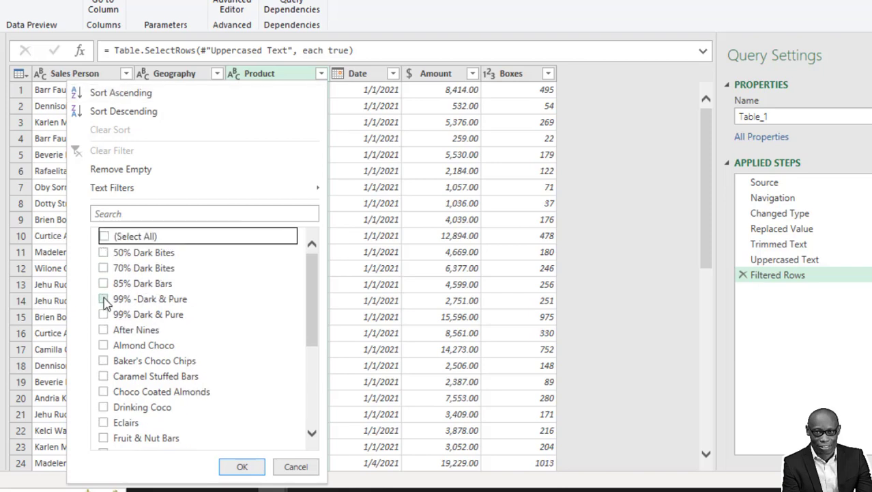
{"action": "left_click", "coordinate": [242, 466]}
Copy the "99% -Dark & Pure" product value from the filtered row and delete the Filtered Rows step.
{"action": "right_click", "coordinate": [271, 96]}
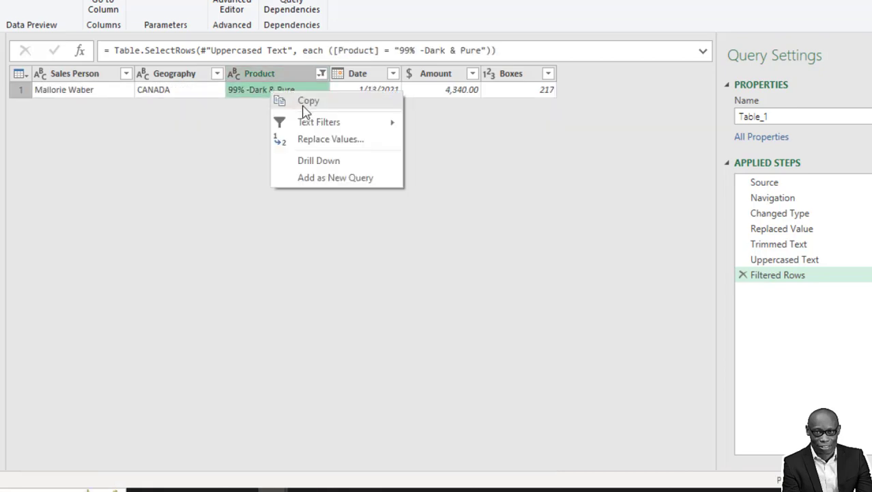
{"action": "left_click", "coordinate": [308, 106]}
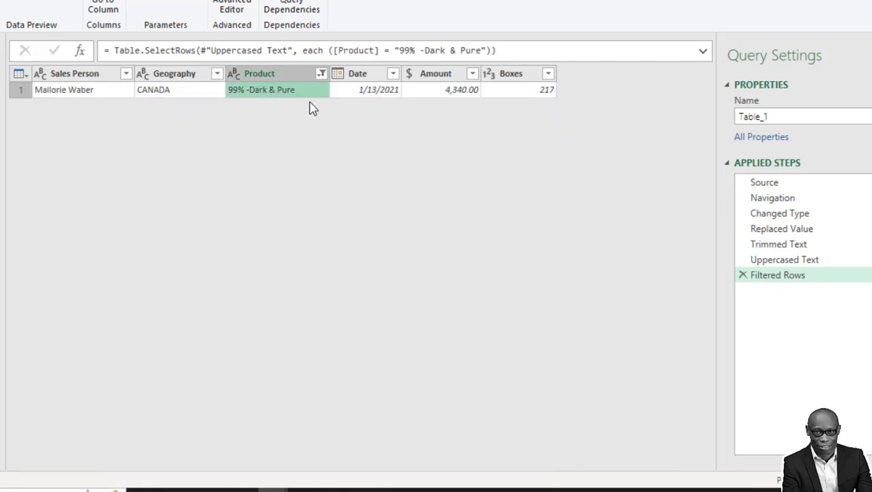
{"action": "left_click", "coordinate": [743, 274]}
Replace "99% -Dark & Pure" with "99% Dark & Pure" in the Product column.
{"action": "right_click", "coordinate": [294, 78]}
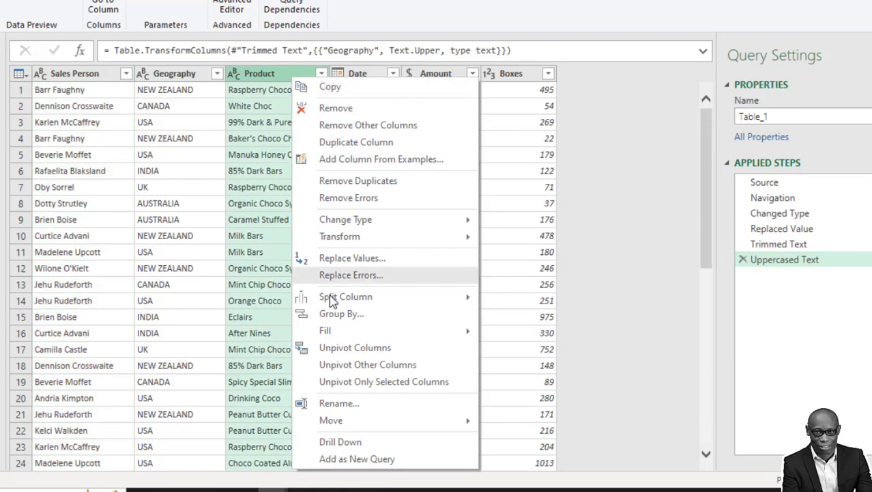
{"action": "left_click", "coordinate": [388, 261]}
{"action": "type", "text": "99% -Dark & Pure"}
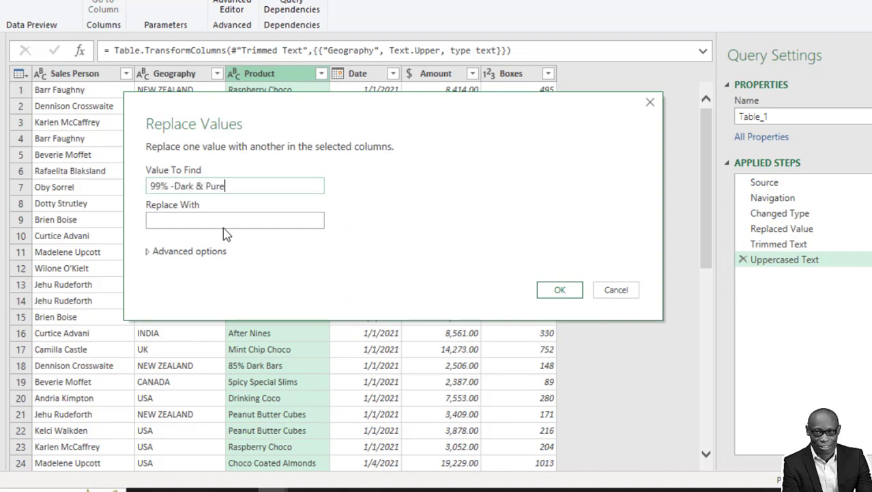
{"action": "left_click", "coordinate": [223, 220]}
{"action": "type", "text": "99% -Dark & Pure"}
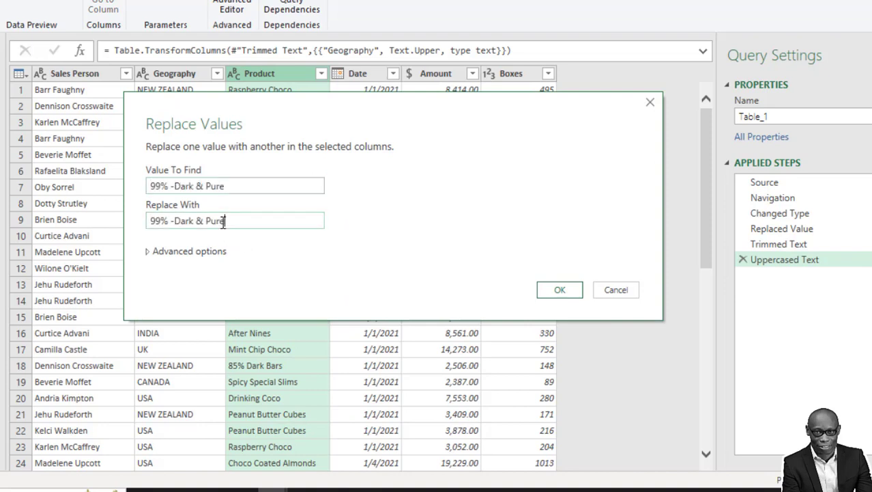
{"action": "left_click", "coordinate": [176, 223]}
{"action": "key", "text": "BackSpace"}
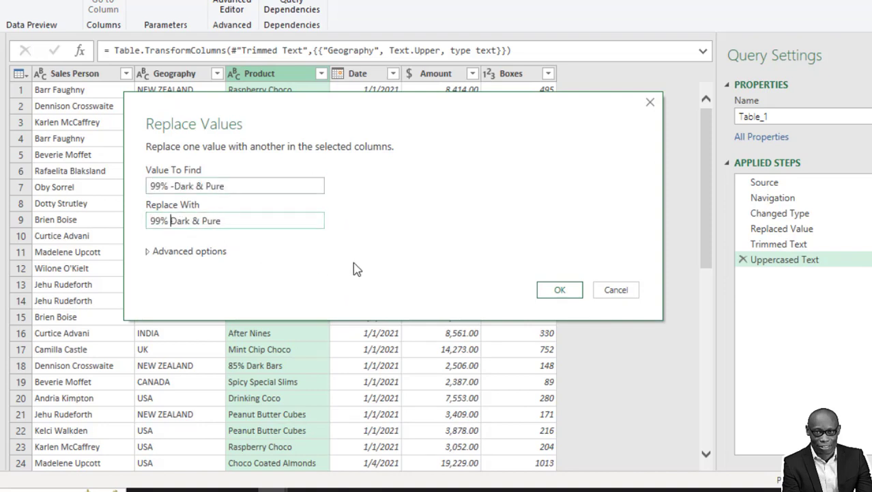
{"action": "left_click", "coordinate": [560, 291]}
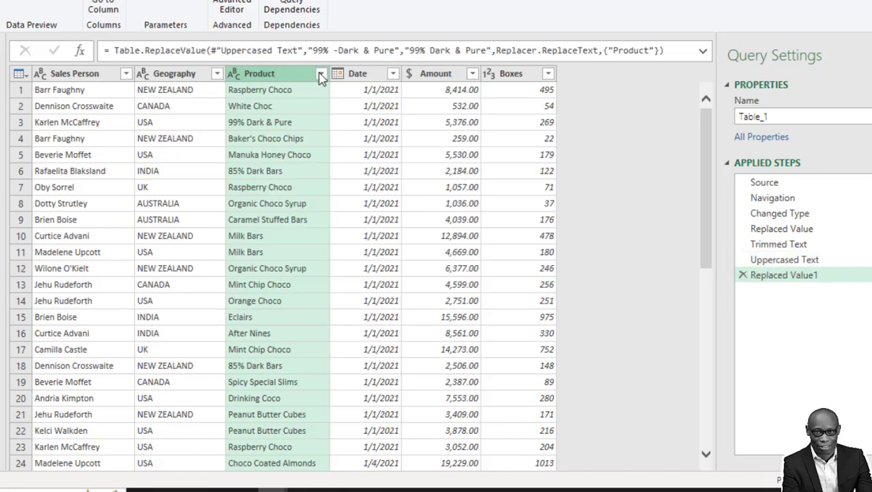
Look through the Product filter values for inconsistent names and filter the column to only "White-Choc".
{"action": "left_click", "coordinate": [321, 75]}
{"action": "scroll", "coordinate": [205, 330], "scroll_direction": "down", "scroll_amount": 1}
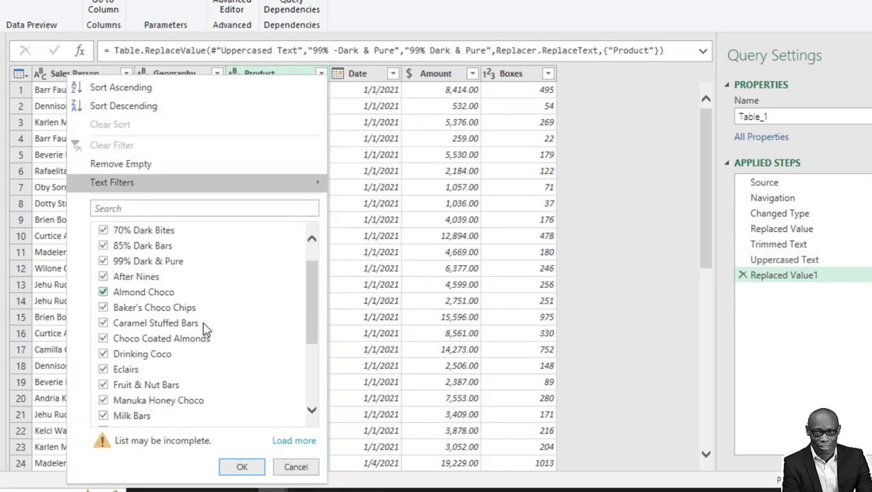
{"action": "scroll", "coordinate": [207, 330], "scroll_direction": "down", "scroll_amount": 3}
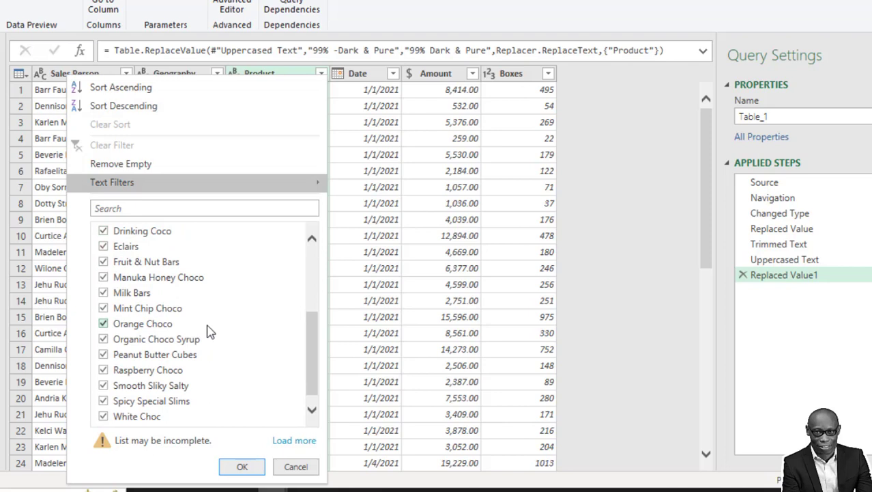
{"action": "scroll", "coordinate": [212, 333], "scroll_direction": "down", "scroll_amount": 1}
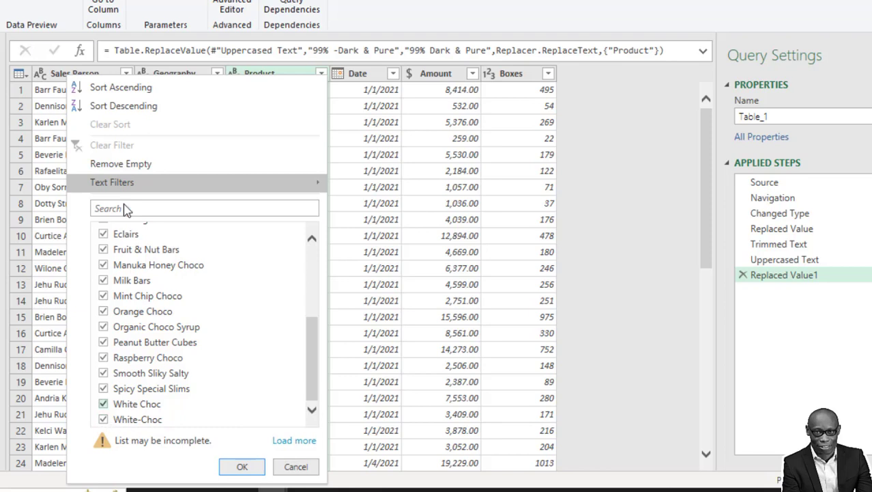
{"action": "scroll", "coordinate": [146, 268], "scroll_direction": "up", "scroll_amount": 4}
{"action": "left_click", "coordinate": [104, 232]}
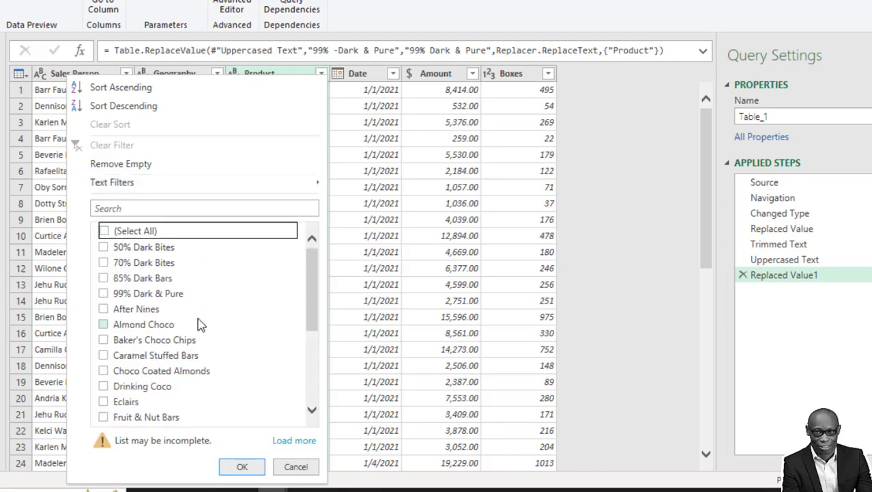
{"action": "scroll", "coordinate": [110, 287], "scroll_direction": "down", "scroll_amount": 4}
{"action": "left_click", "coordinate": [104, 419]}
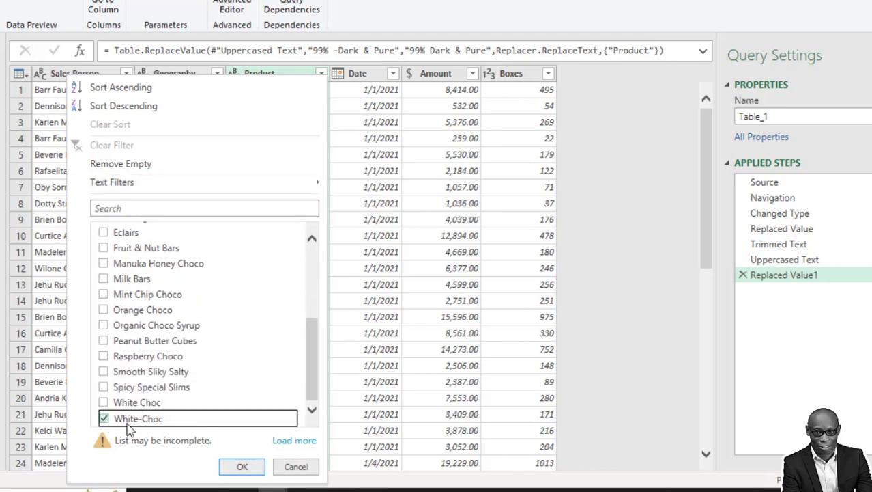
{"action": "left_click", "coordinate": [243, 466]}
Copy the "White-Choc" product value from a filtered row and delete the Filtered Rows step.
{"action": "right_click", "coordinate": [242, 142]}
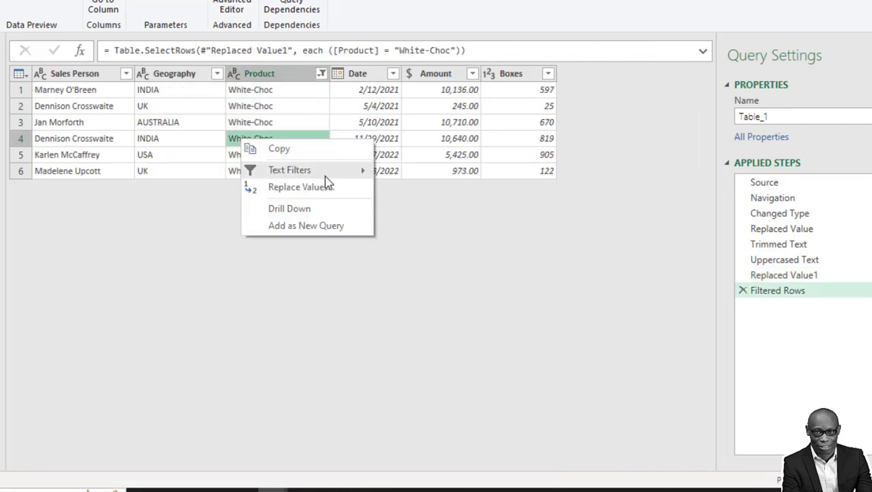
{"action": "left_click", "coordinate": [307, 150]}
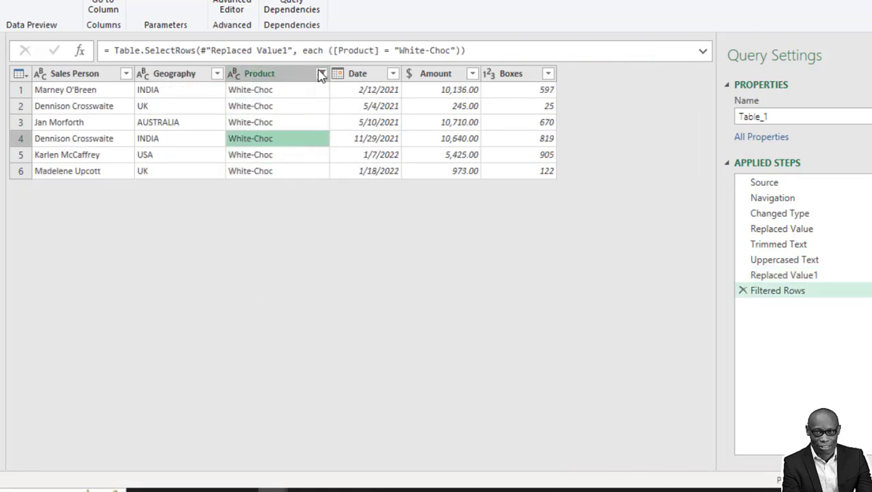
{"action": "left_click", "coordinate": [744, 291]}
Replace "White-Choc" with "White Choc" in the Product column.
{"action": "right_click", "coordinate": [272, 77]}
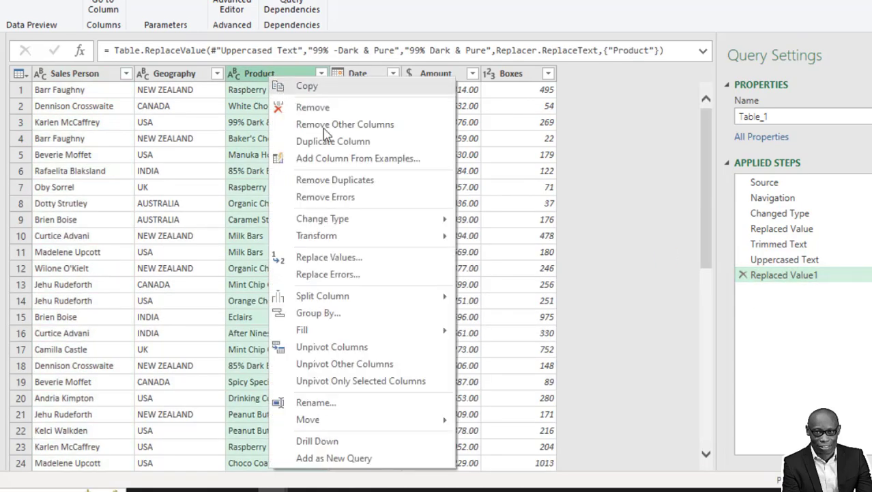
{"action": "left_click", "coordinate": [342, 258]}
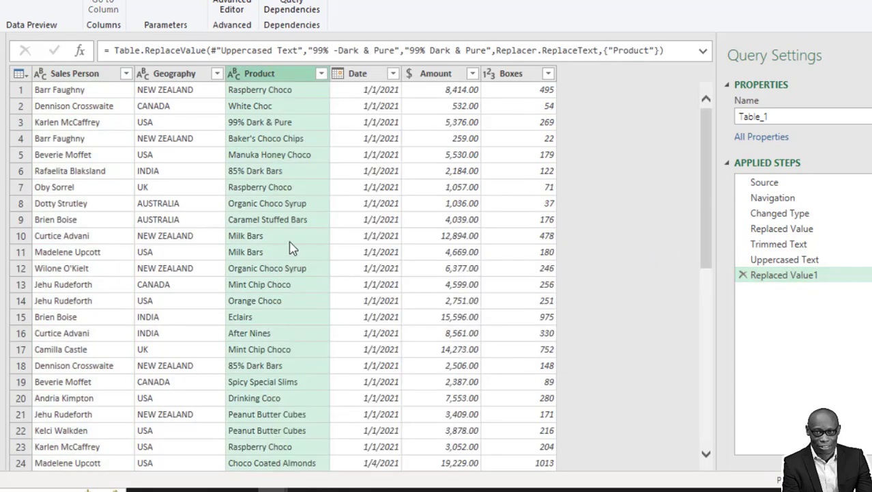
{"action": "key", "text": "ctrl+v"}
{"action": "left_click", "coordinate": [217, 220]}
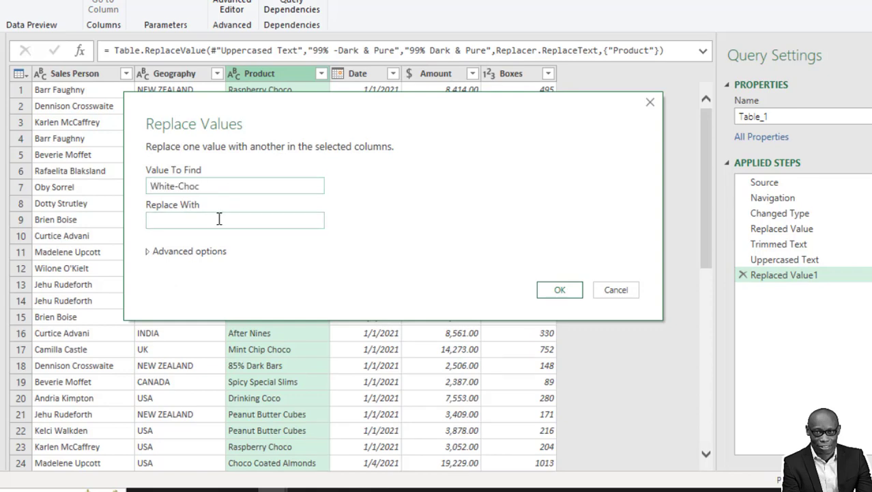
{"action": "key", "text": "ctrl+v"}
{"action": "left_click", "coordinate": [181, 221]}
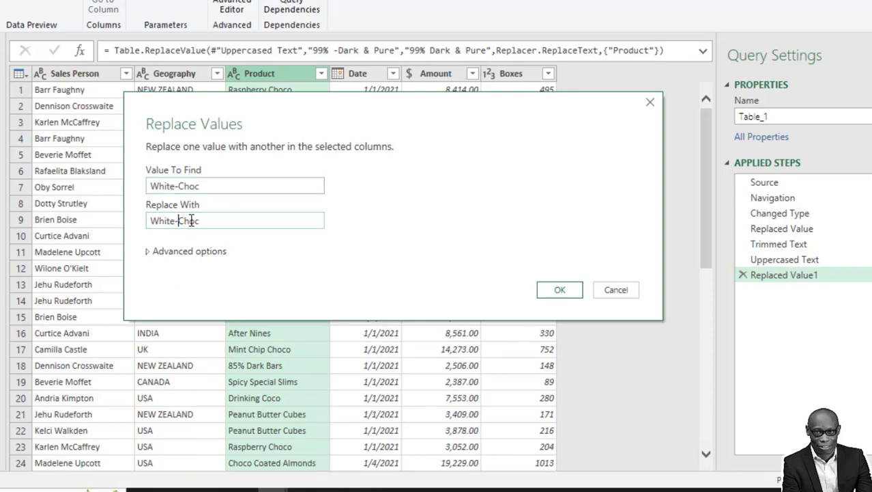
{"action": "key", "text": "BackSpace"}
{"action": "left_click", "coordinate": [545, 292]}
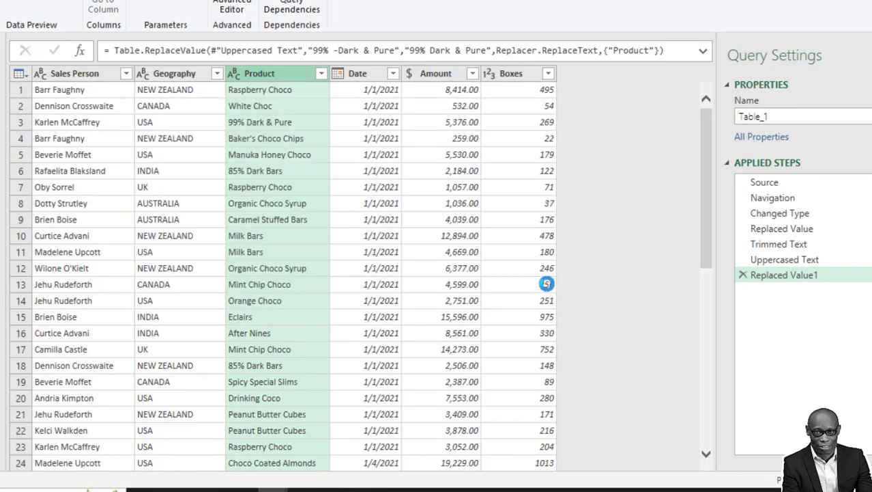
Load the complete list of Product filter values and filter the column to only "Manuka Honey Chocos".
{"action": "left_click", "coordinate": [321, 74]}
{"action": "left_click", "coordinate": [289, 441]}
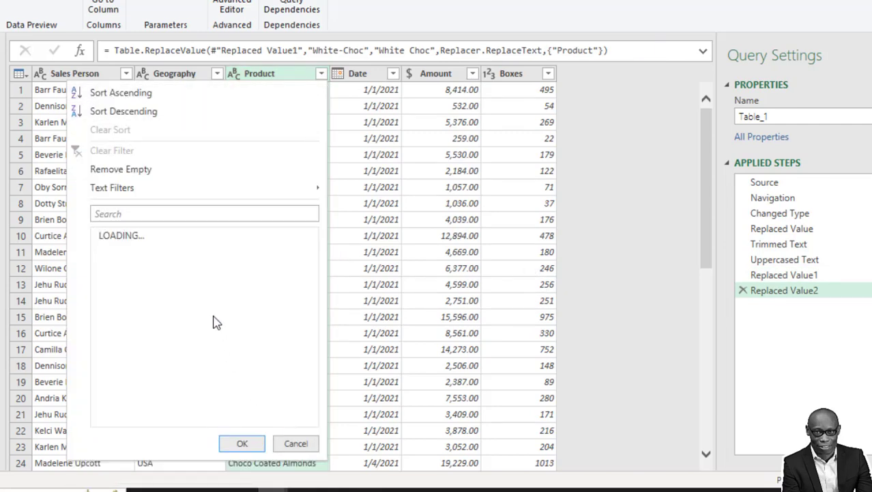
{"action": "scroll", "coordinate": [224, 300], "scroll_direction": "down", "scroll_amount": 3}
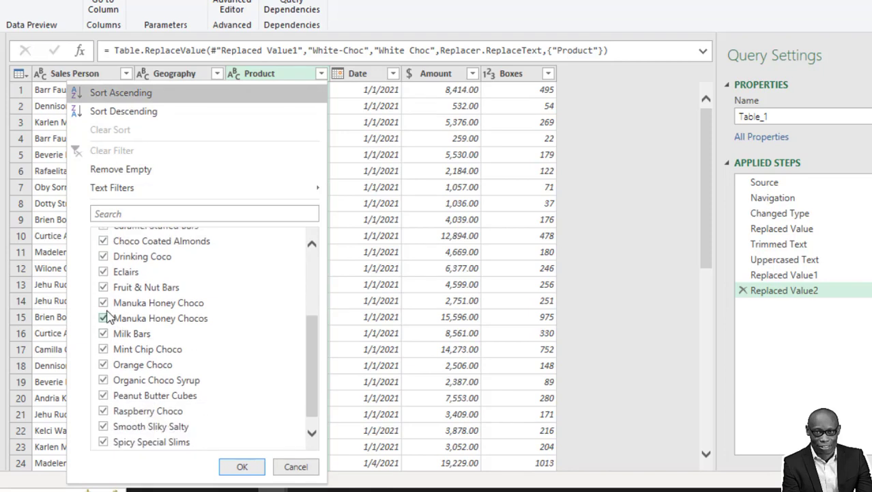
{"action": "scroll", "coordinate": [245, 368], "scroll_direction": "down", "scroll_amount": 1}
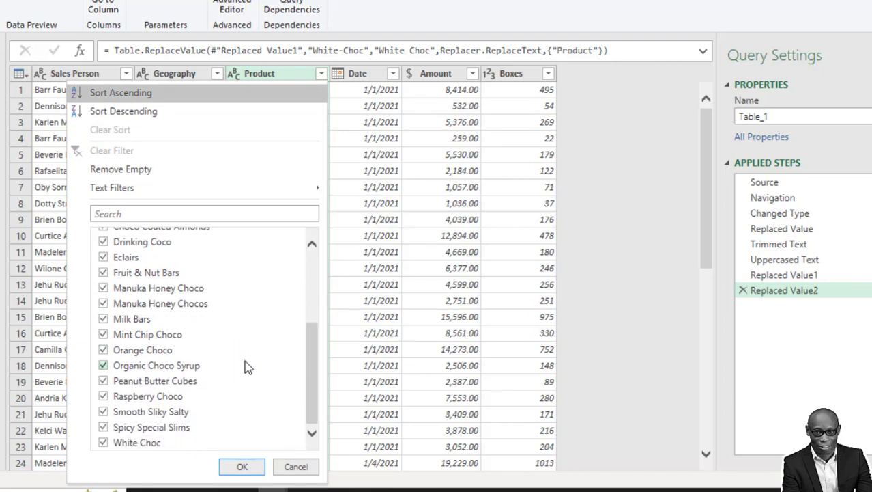
{"action": "scroll", "coordinate": [245, 366], "scroll_direction": "up", "scroll_amount": 4}
{"action": "left_click", "coordinate": [103, 236]}
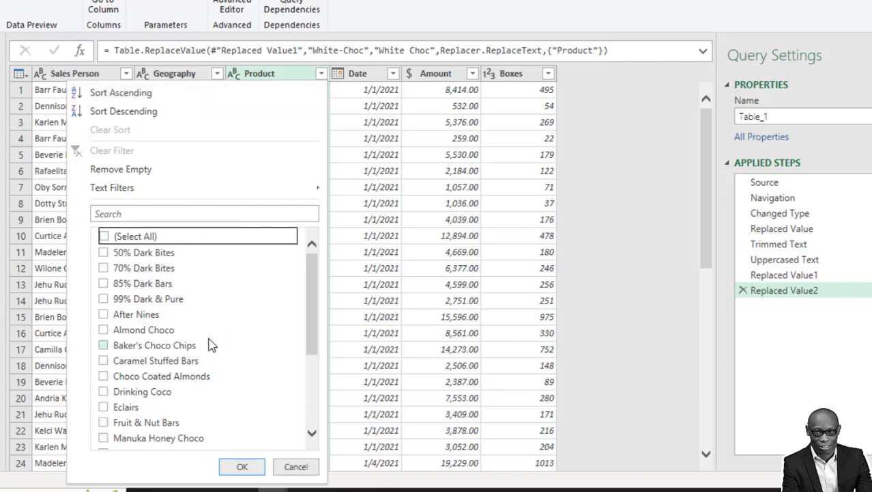
{"action": "scroll", "coordinate": [212, 345], "scroll_direction": "down", "scroll_amount": 4}
{"action": "left_click", "coordinate": [104, 386]}
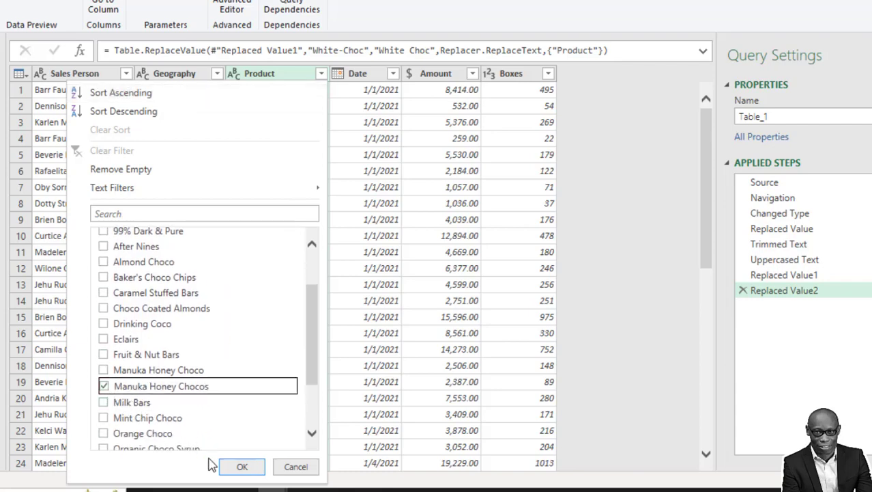
{"action": "left_click", "coordinate": [239, 466]}
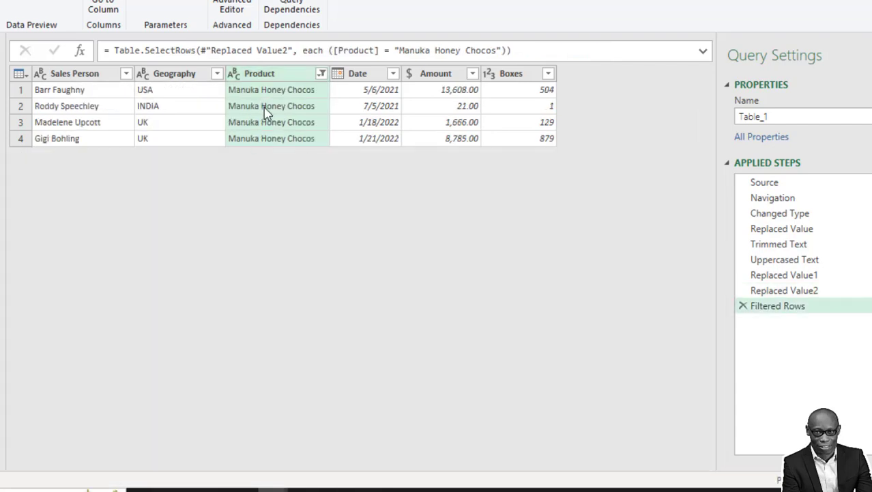
Copy the "Manuka Honey Chocos" product value from a filtered row and delete the Filtered Rows step.
{"action": "right_click", "coordinate": [266, 113]}
{"action": "left_click", "coordinate": [313, 121]}
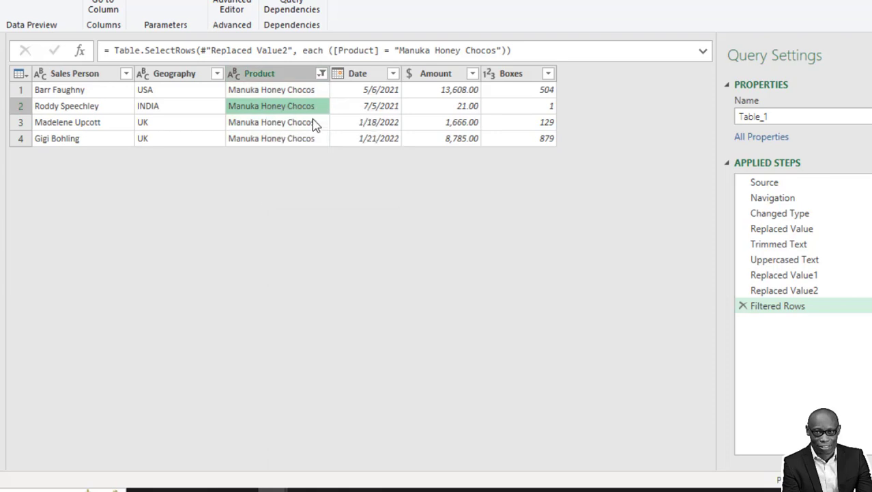
{"action": "left_click", "coordinate": [742, 306]}
Replace "Manuka Honey Chocos" with "Manuka Honey Choco" in the Product column.
{"action": "right_click", "coordinate": [260, 81]}
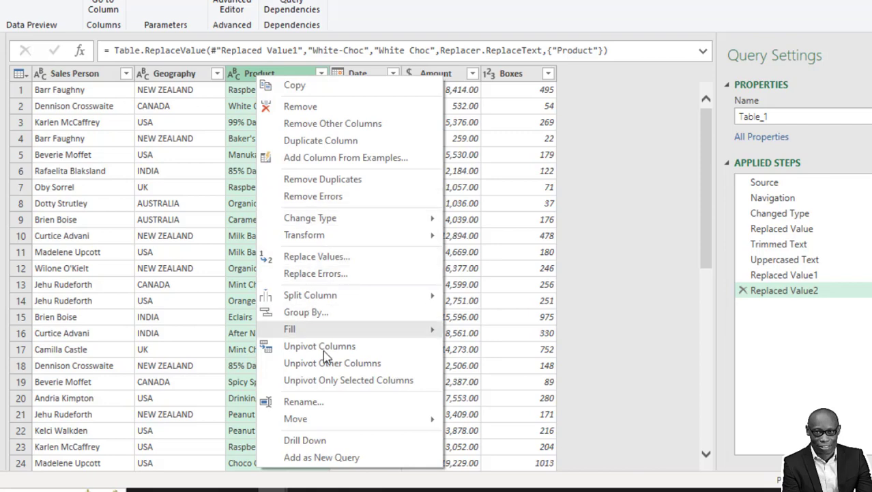
{"action": "mouse_move", "coordinate": [348, 235]}
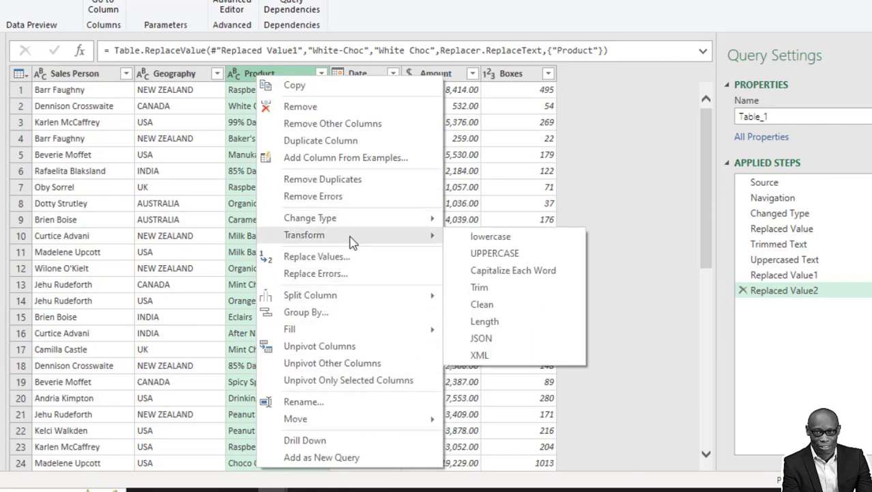
{"action": "left_click", "coordinate": [359, 258]}
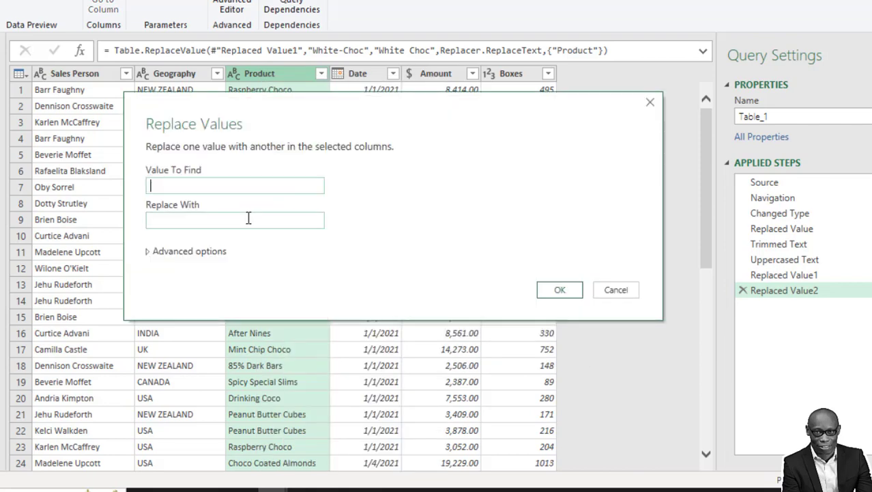
{"action": "key", "text": "ctrl+v"}
{"action": "left_click", "coordinate": [226, 220]}
{"action": "key", "text": "ctrl+v"}
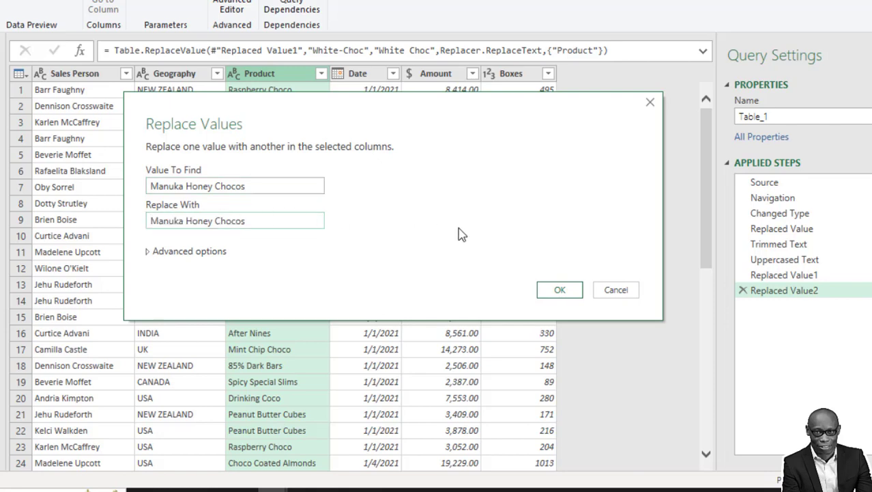
{"action": "key", "text": "BackSpace"}
{"action": "left_click", "coordinate": [559, 290]}
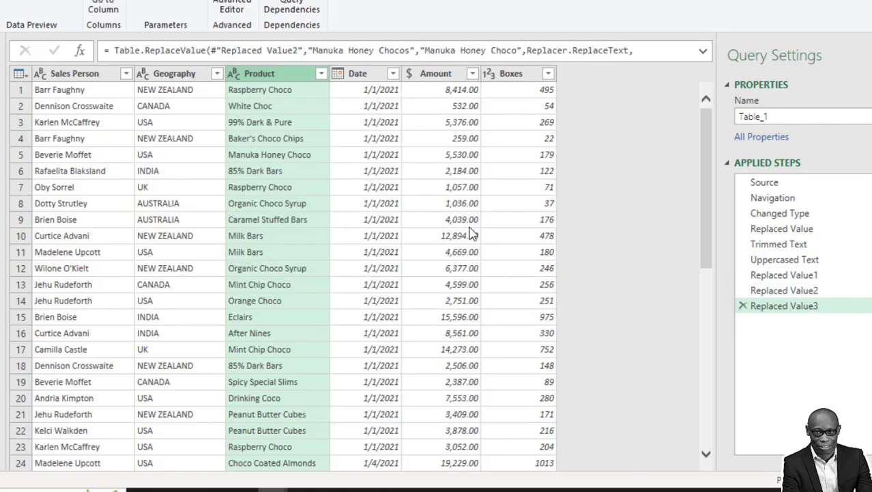
Trim the text in the Product column and in the Sales Person column.
{"action": "right_click", "coordinate": [265, 78]}
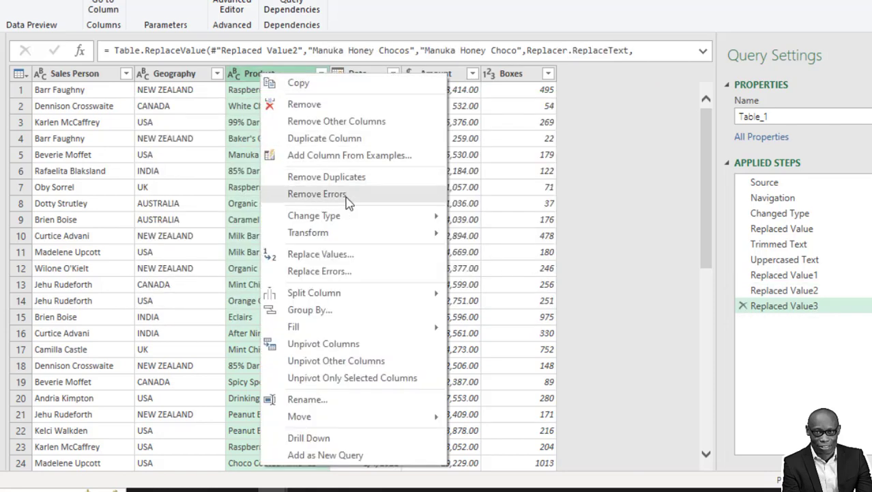
{"action": "mouse_move", "coordinate": [383, 240]}
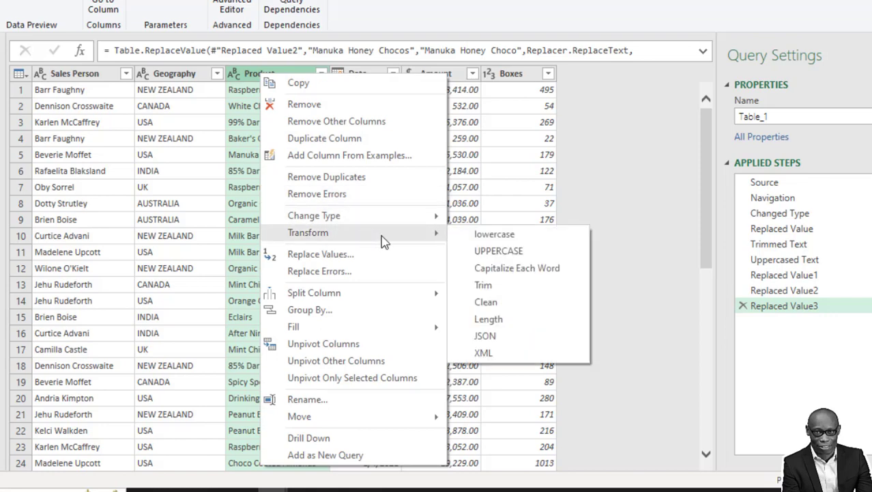
{"action": "left_click", "coordinate": [493, 285]}
{"action": "right_click", "coordinate": [83, 75]}
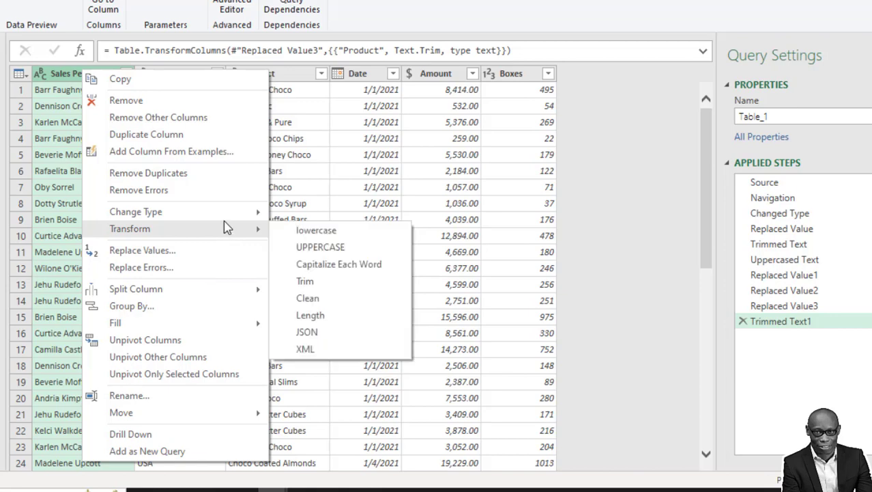
{"action": "mouse_move", "coordinate": [225, 214]}
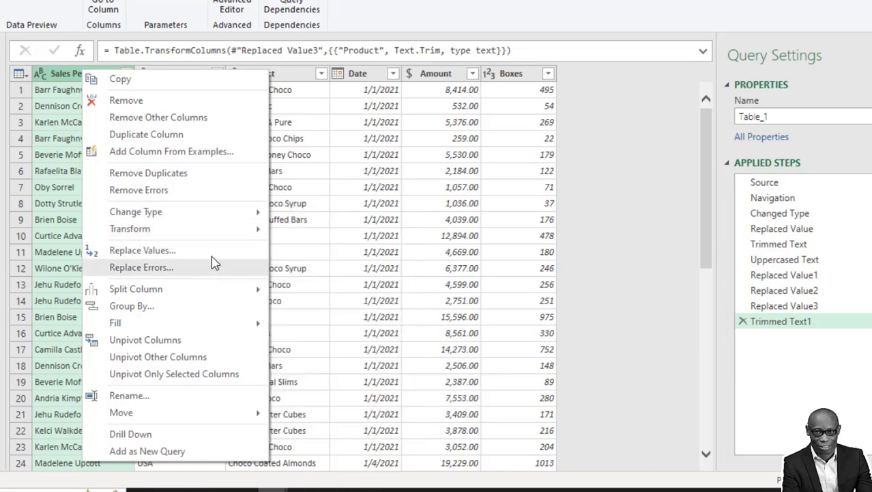
{"action": "mouse_move", "coordinate": [219, 231]}
{"action": "left_click", "coordinate": [316, 280]}
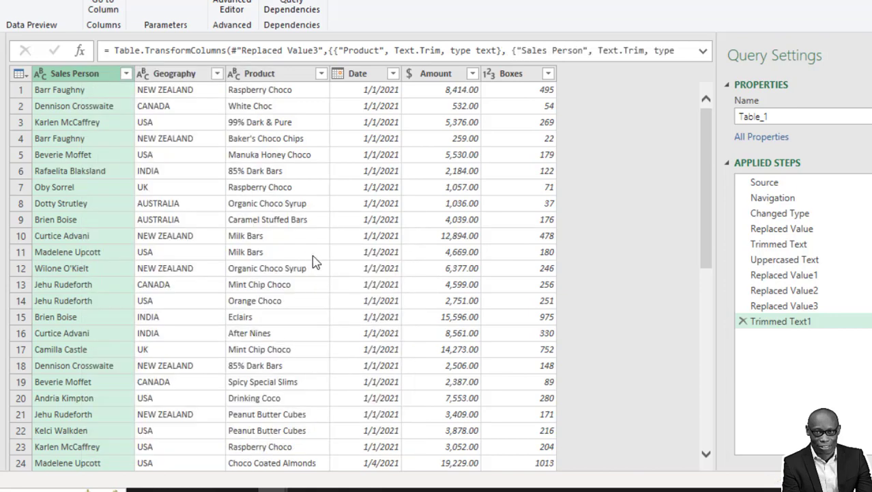
Load the complete list of Date filter values, check it through to the last date, and accept it with all values selected.
{"action": "left_click", "coordinate": [393, 73]}
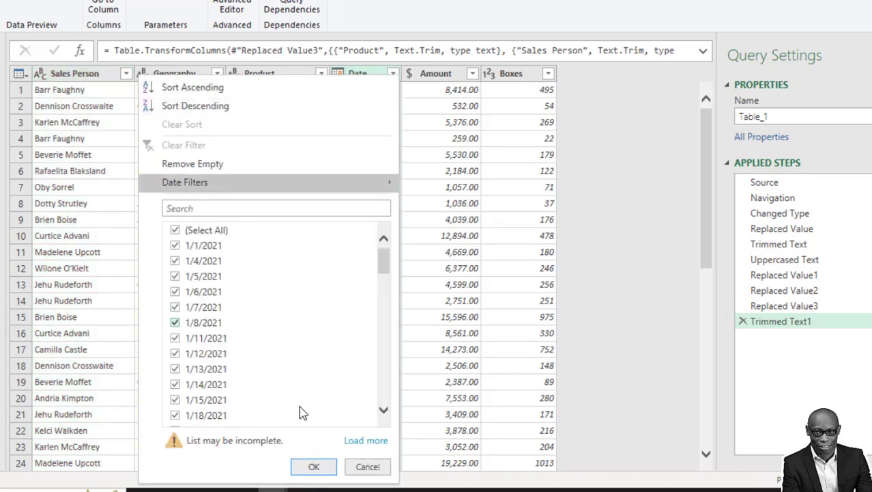
{"action": "left_click", "coordinate": [369, 441]}
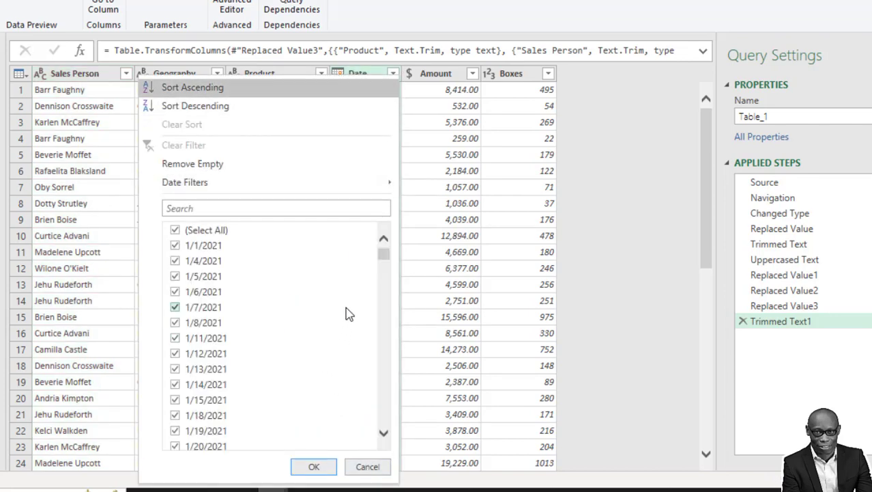
{"action": "scroll", "coordinate": [346, 312], "scroll_direction": "down", "scroll_amount": 13}
{"action": "scroll", "coordinate": [346, 312], "scroll_direction": "down", "scroll_amount": 5}
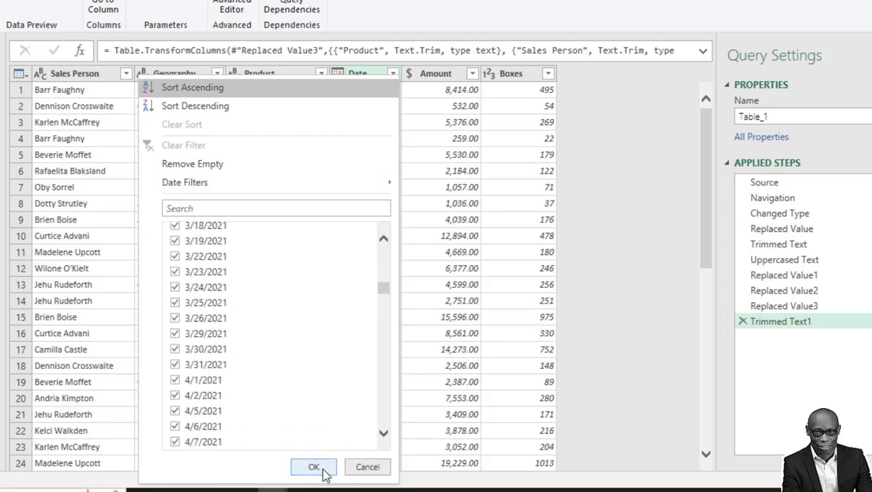
{"action": "left_click_drag", "start_coordinate": [385, 290], "coordinate": [407, 436]}
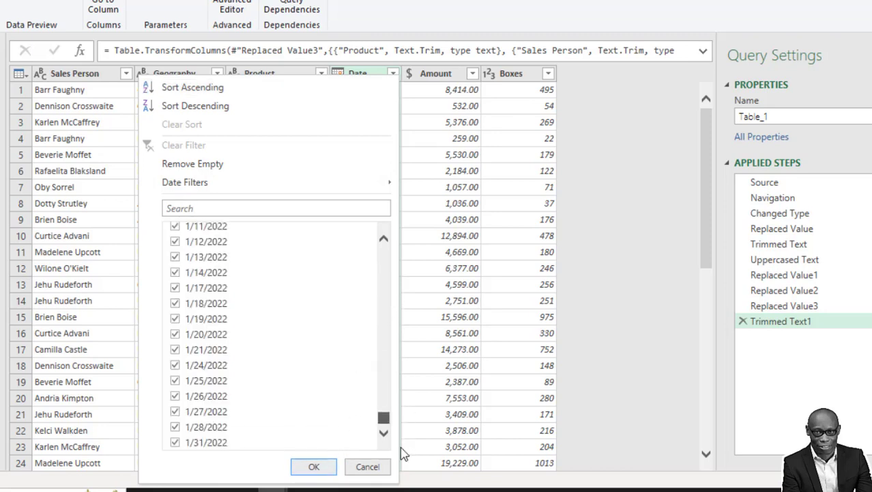
{"action": "left_click", "coordinate": [313, 466]}
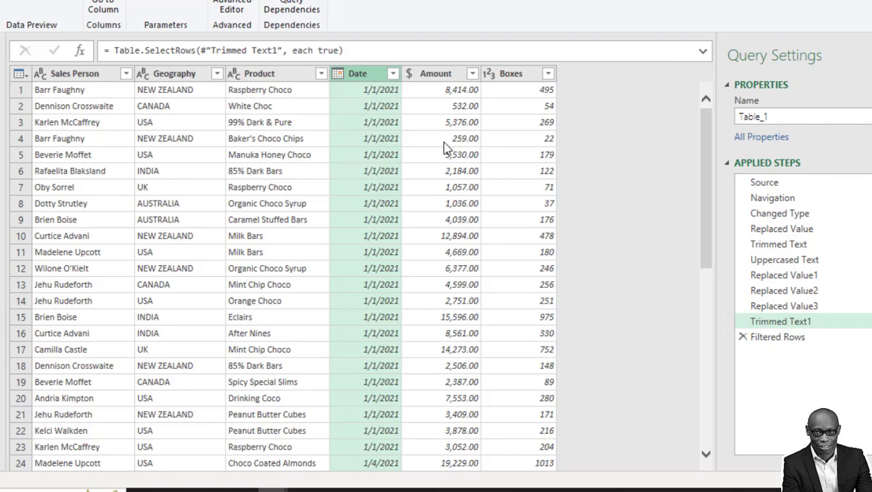
Load more Amount filter values, check them for irregular entries, and accept the filter with all values selected.
{"action": "left_click", "coordinate": [472, 74]}
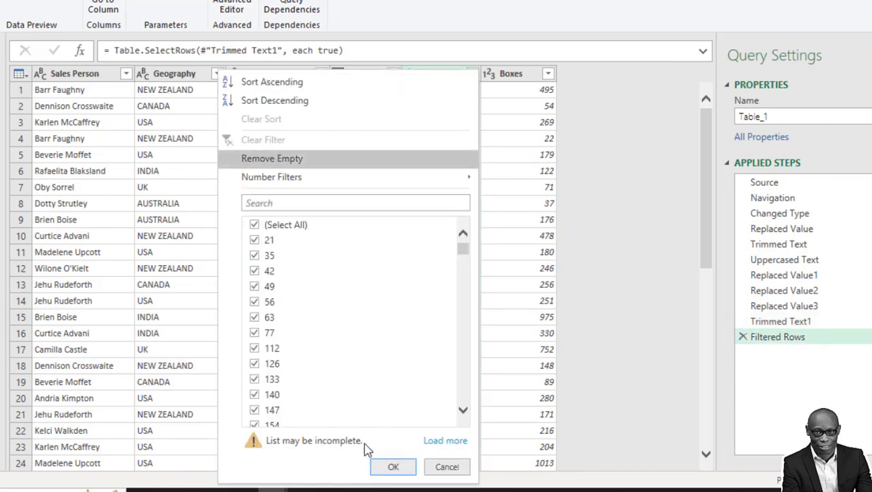
{"action": "left_click", "coordinate": [433, 445]}
{"action": "scroll", "coordinate": [407, 393], "scroll_direction": "down", "scroll_amount": 15}
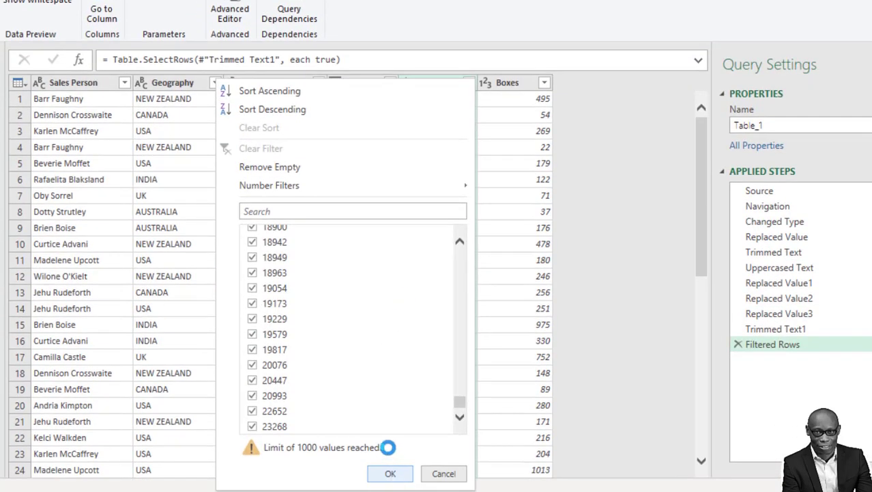
{"action": "left_click", "coordinate": [390, 473]}
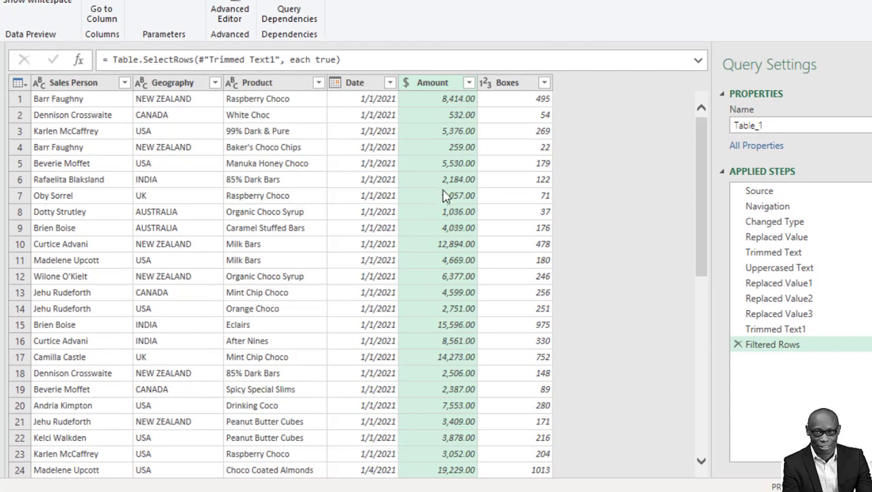
Load more Boxes filter values and filter the column to only 0 to inspect those rows.
{"action": "left_click", "coordinate": [544, 83]}
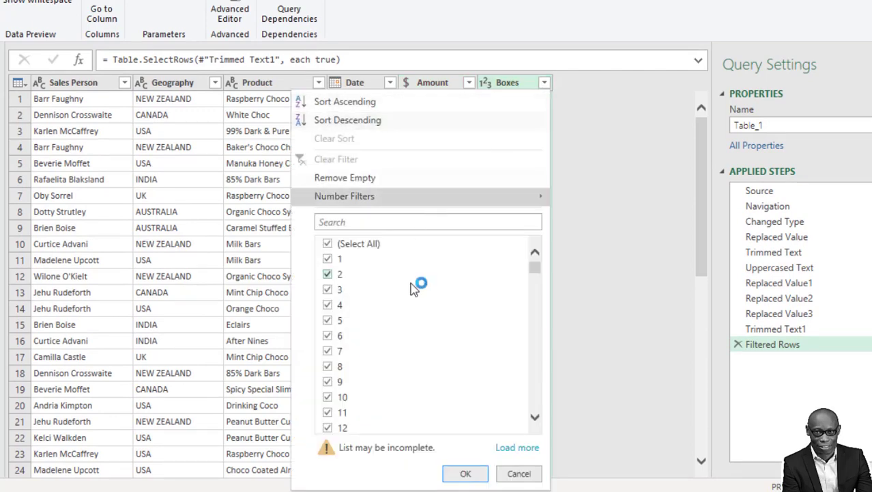
{"action": "left_click", "coordinate": [513, 448]}
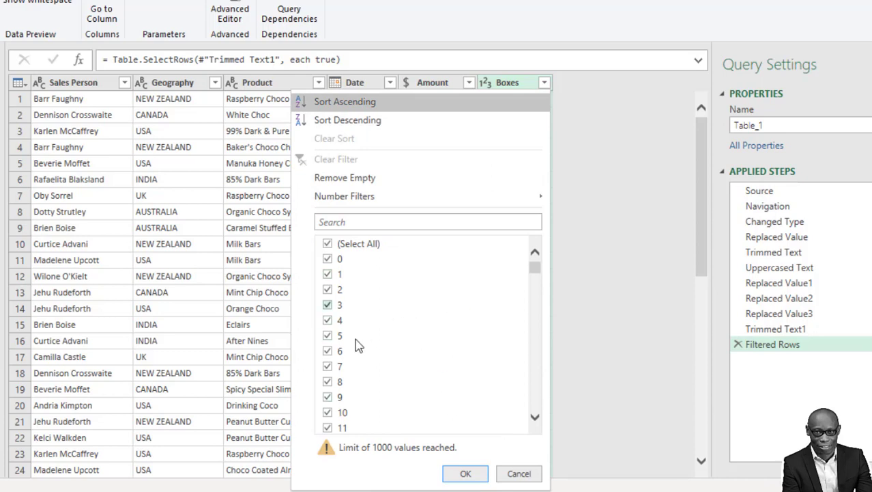
{"action": "left_click", "coordinate": [327, 244]}
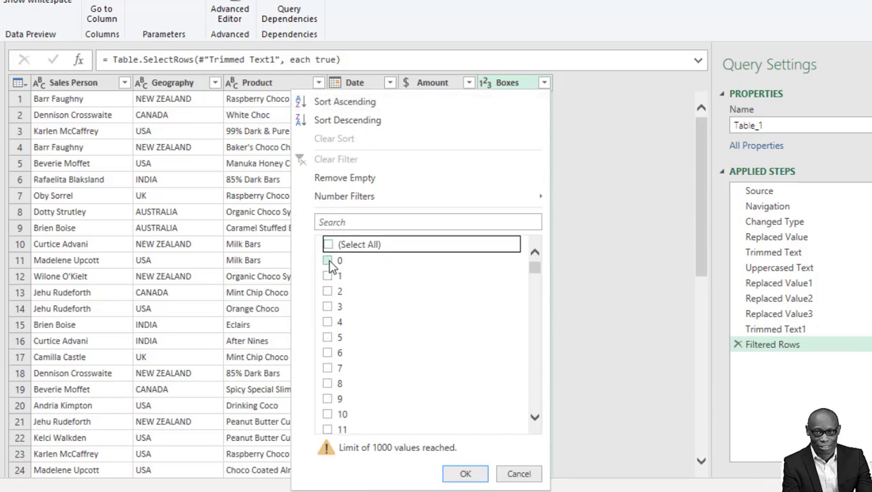
{"action": "left_click", "coordinate": [330, 259]}
{"action": "left_click", "coordinate": [461, 475]}
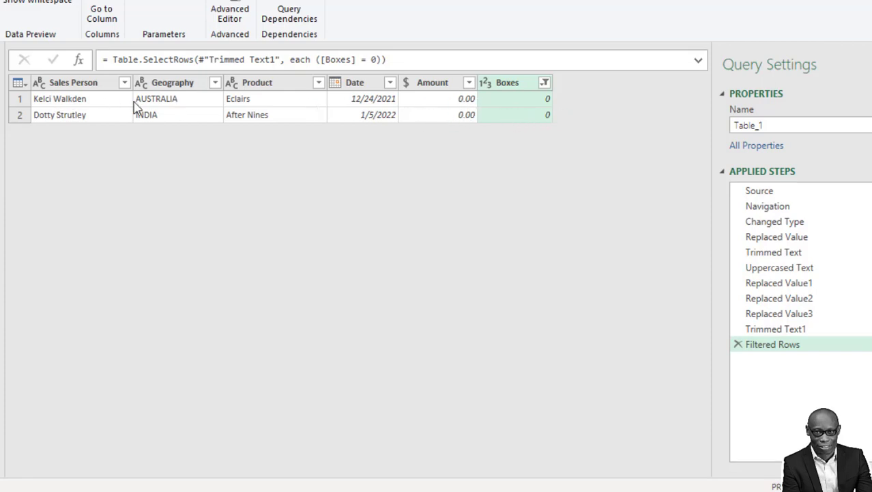
Change the Boxes filter to keep all values except 0, loading more values before excluding it.
{"action": "left_click", "coordinate": [545, 83]}
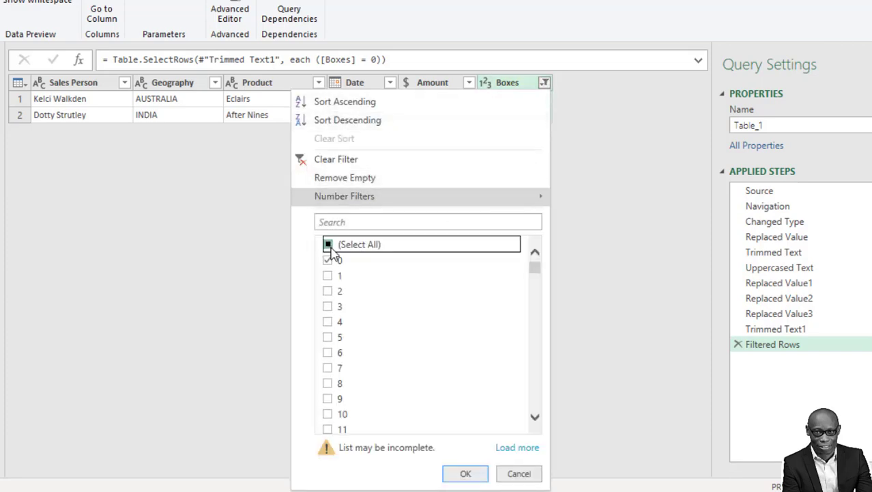
{"action": "left_click", "coordinate": [328, 245]}
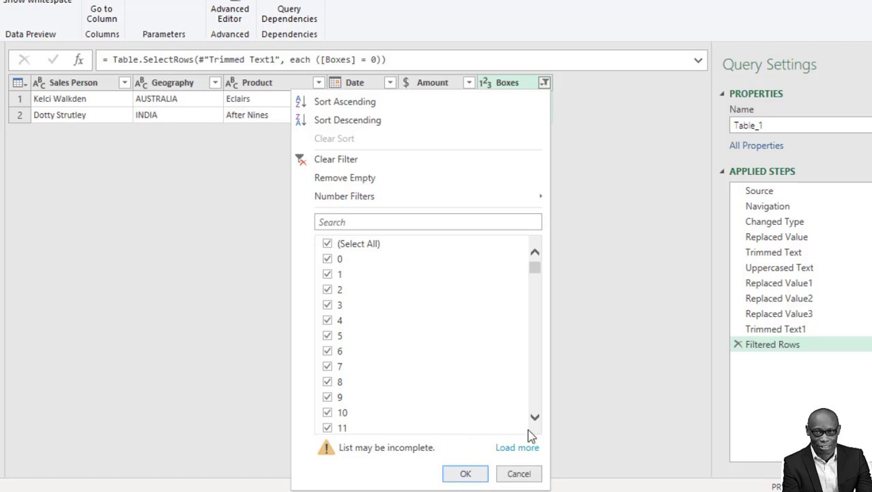
{"action": "left_click", "coordinate": [517, 447]}
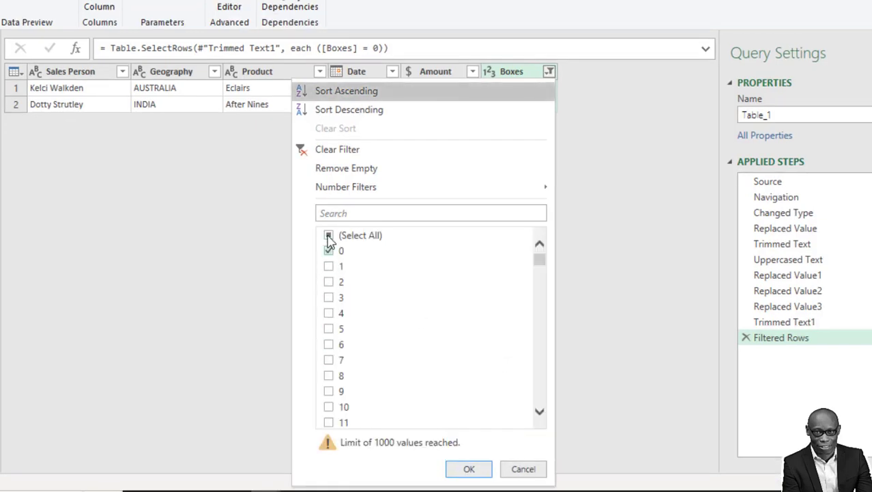
{"action": "left_click", "coordinate": [329, 236]}
{"action": "left_click", "coordinate": [328, 235]}
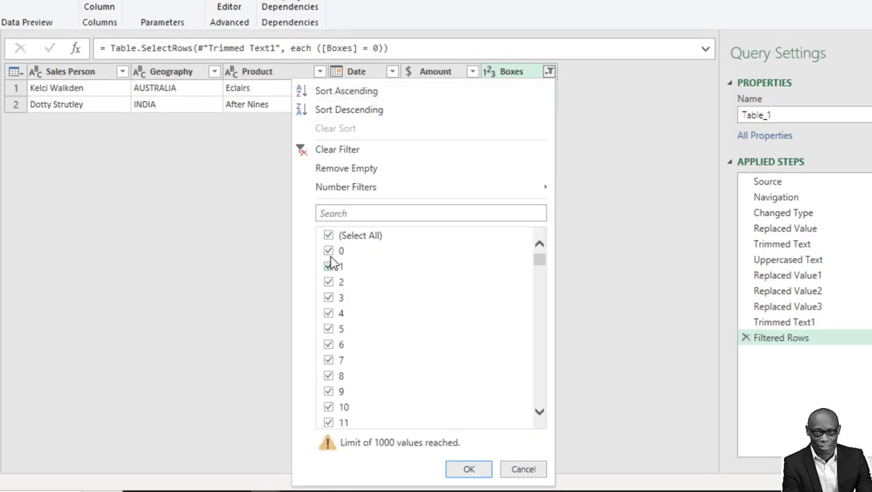
{"action": "left_click", "coordinate": [328, 251]}
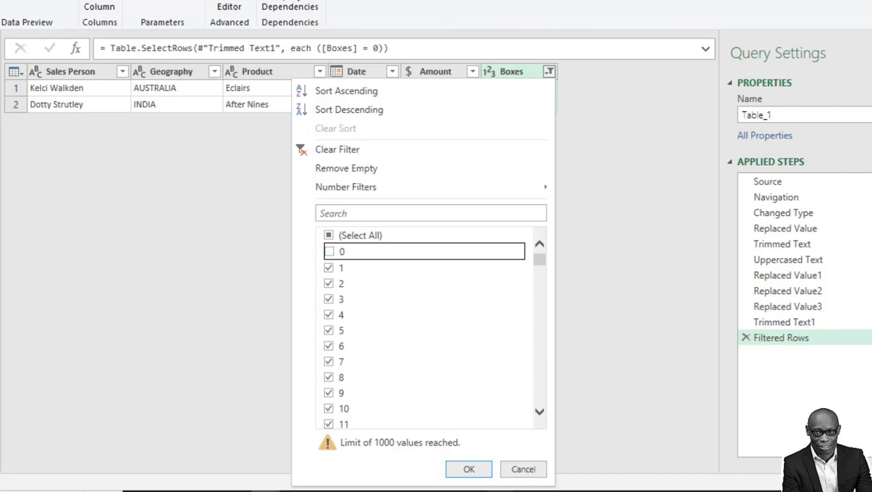
{"action": "left_click", "coordinate": [472, 469]}
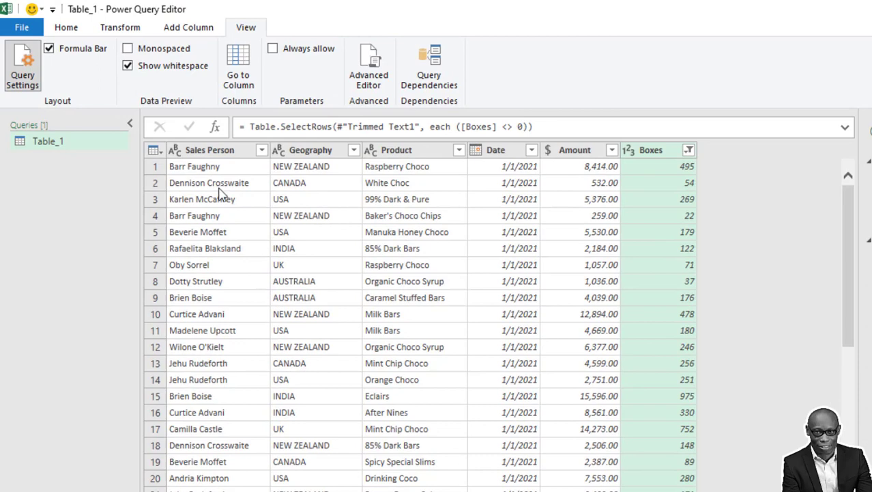
Add an index column starting from 1 and move it to the beginning of the table.
{"action": "left_click", "coordinate": [196, 28]}
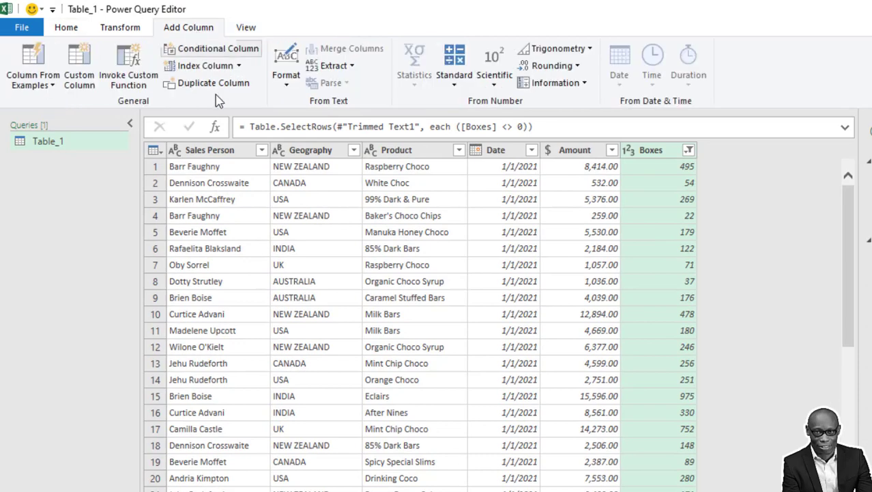
{"action": "left_click", "coordinate": [240, 67]}
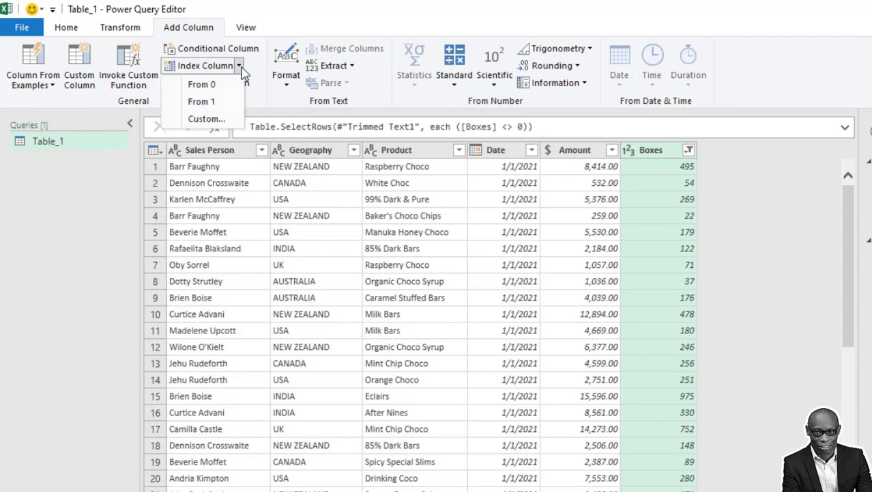
{"action": "left_click", "coordinate": [216, 103]}
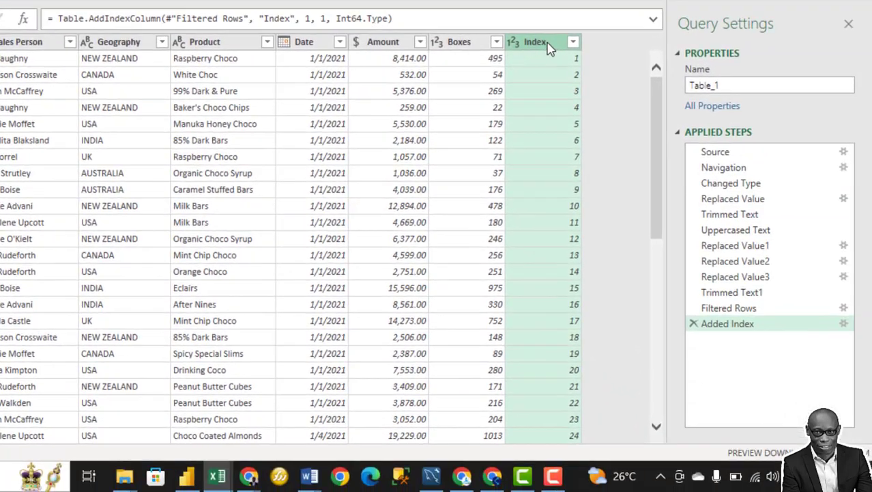
{"action": "right_click", "coordinate": [742, 153]}
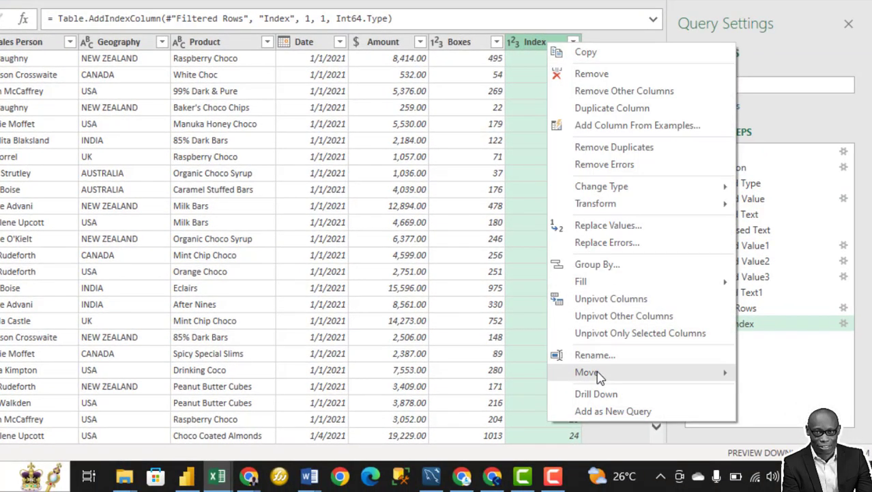
{"action": "mouse_move", "coordinate": [587, 372]}
{"action": "left_click", "coordinate": [792, 408]}
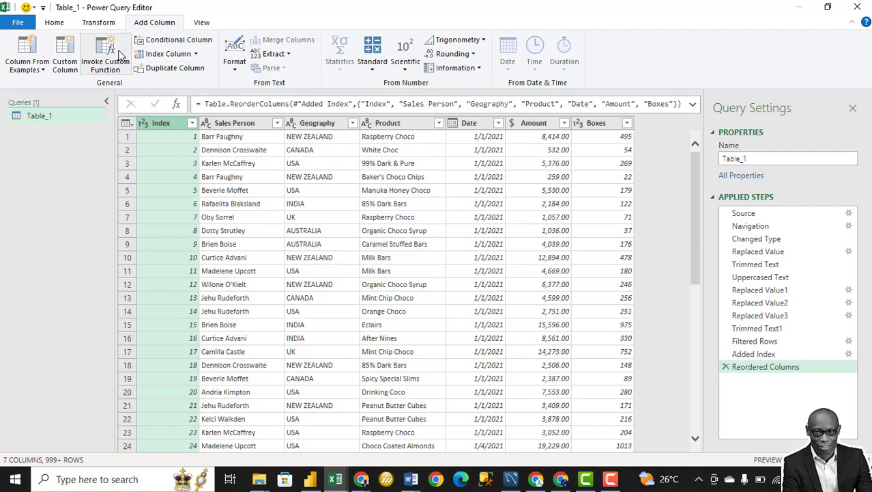
Count the values in the Index column to check the number of rows, and remove the count from the applied steps.
{"action": "left_click", "coordinate": [101, 22]}
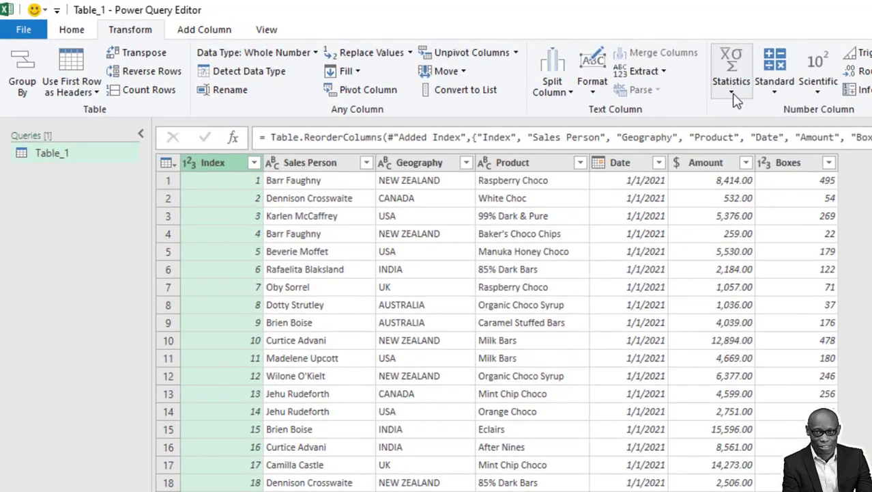
{"action": "left_click", "coordinate": [736, 99]}
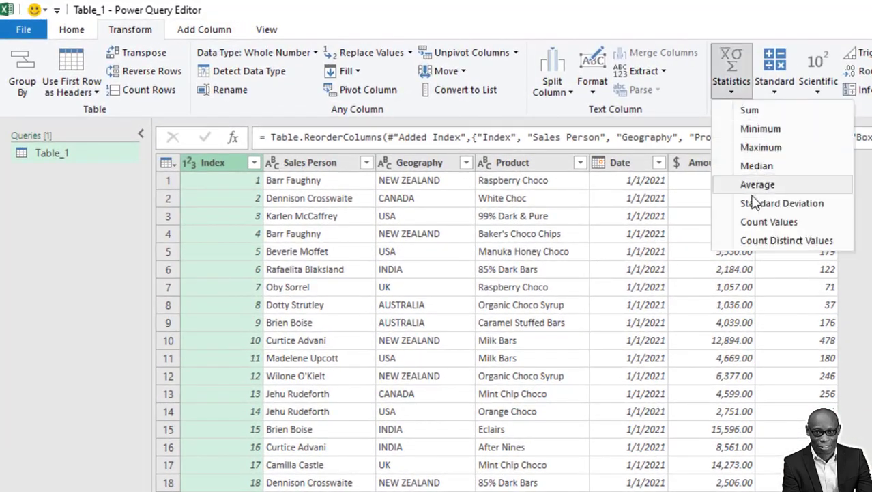
{"action": "left_click", "coordinate": [739, 222]}
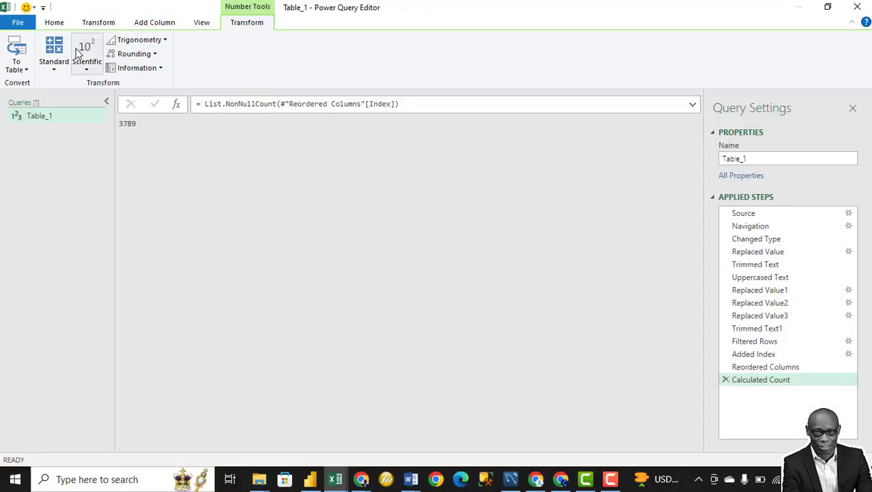
{"action": "left_click", "coordinate": [725, 380]}
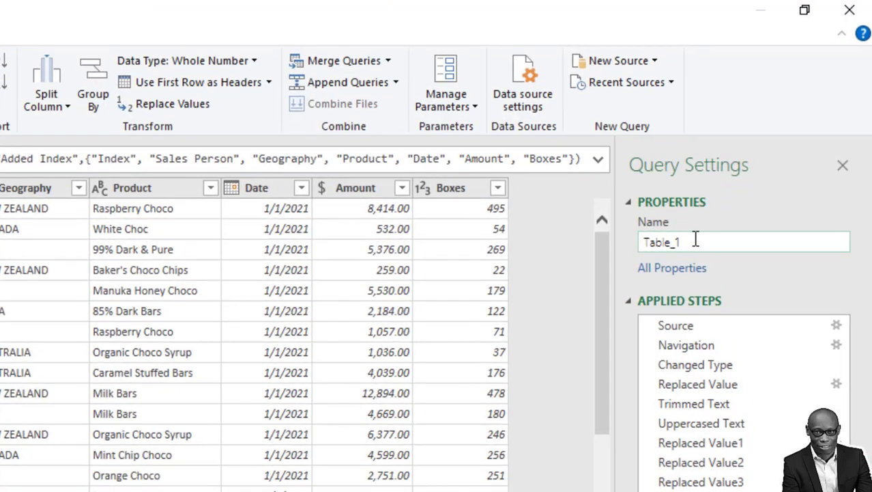
Rename the query as Sales.
{"action": "double_click", "coordinate": [744, 159]}
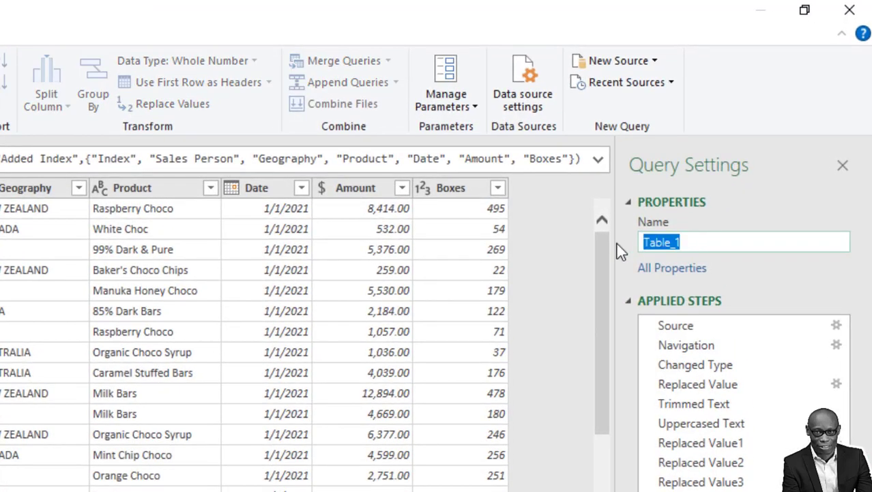
{"action": "type", "text": "sALES"}
{"action": "key", "text": "BackSpace"}
{"action": "key", "text": "BackSpace"}
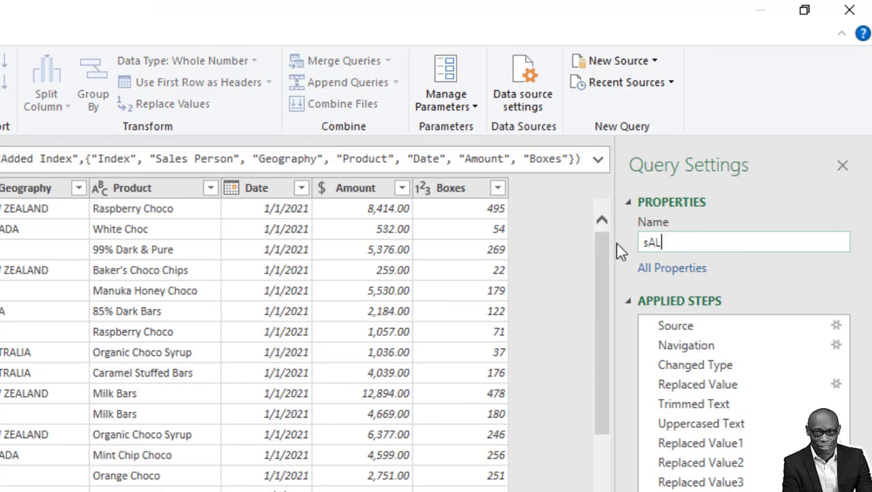
{"action": "key", "text": "BackSpace"}
{"action": "key", "text": "BackSpace"}
{"action": "key", "text": "BackSpace"}
{"action": "type", "text": "Sale"}
{"action": "key", "text": "BackSpace"}
{"action": "key", "text": "BackSpace"}
{"action": "key", "text": "BackSpace"}
{"action": "type", "text": "ales"}
{"action": "key", "text": "Return"}
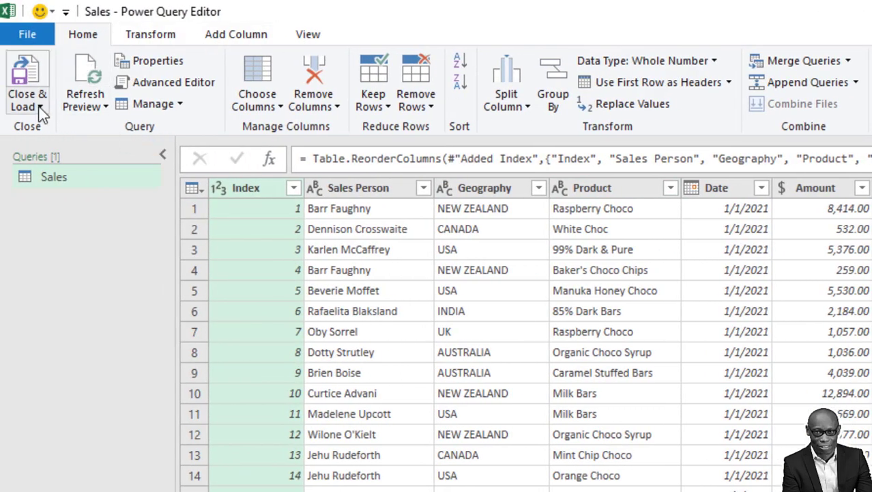
Close and load the cleaned Sales query into a worksheet table and look through the loaded rows.
{"action": "left_click", "coordinate": [42, 109]}
{"action": "left_click", "coordinate": [51, 126]}
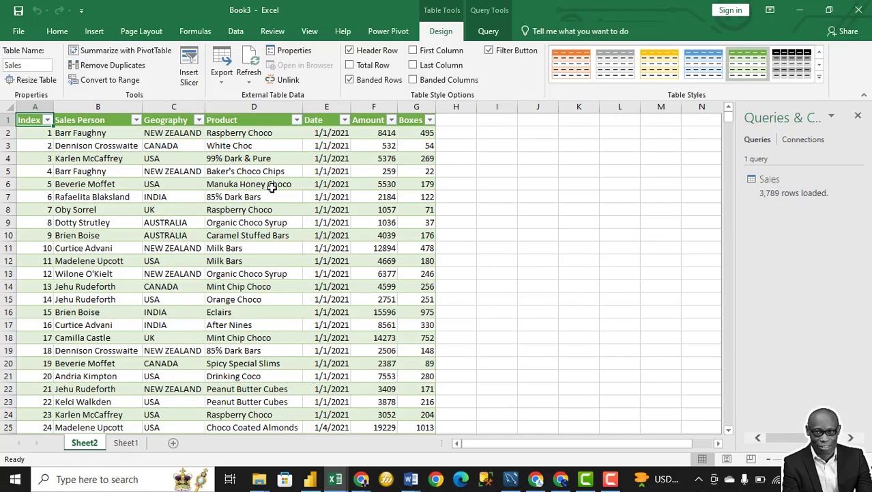
{"action": "scroll", "coordinate": [271, 187], "scroll_direction": "down", "scroll_amount": 20}
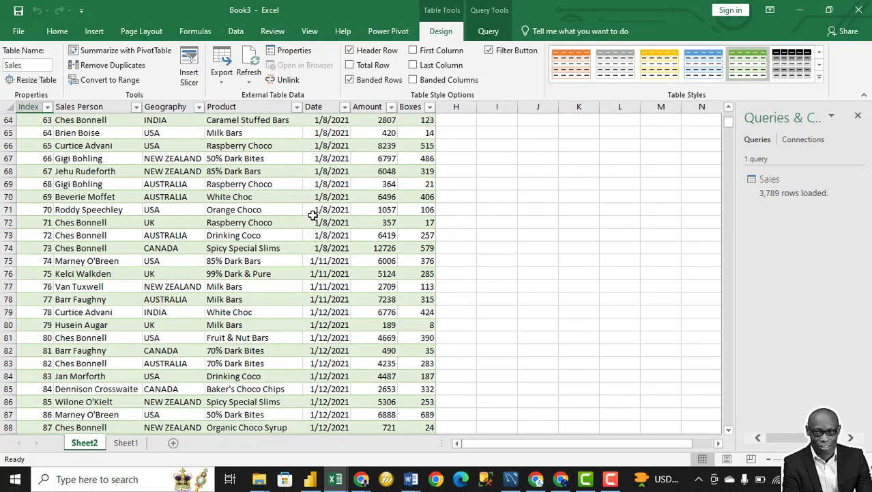
{"action": "scroll", "coordinate": [312, 215], "scroll_direction": "up", "scroll_amount": 15}
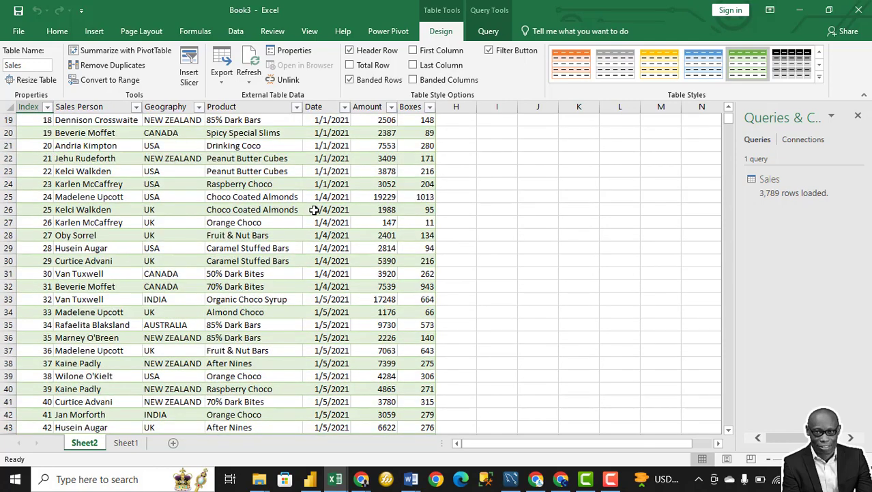